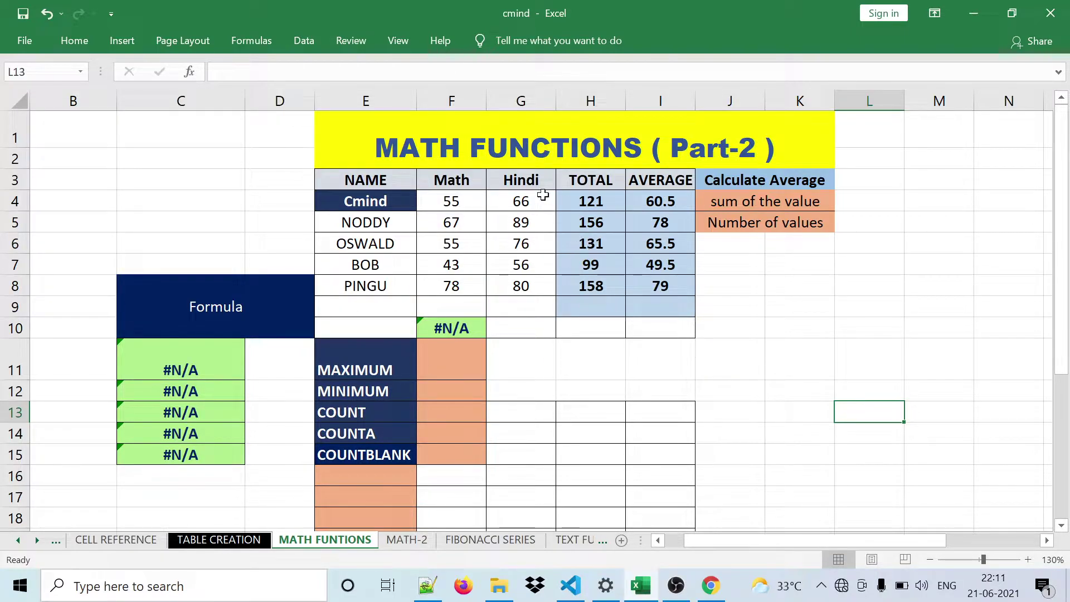
- Review the function labels from MAXIMUM downward and the Formula heading
{"action": "left_click", "coordinate": [368, 357]}
{"action": "key", "text": "Down"}
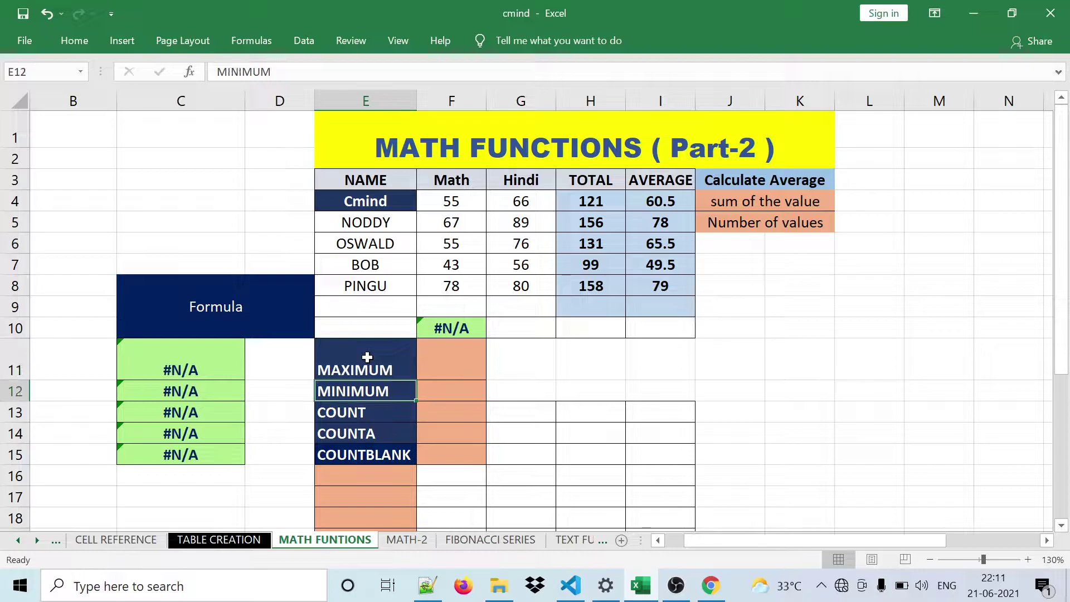
{"action": "key", "text": "Down"}
{"action": "key", "text": "Down"}
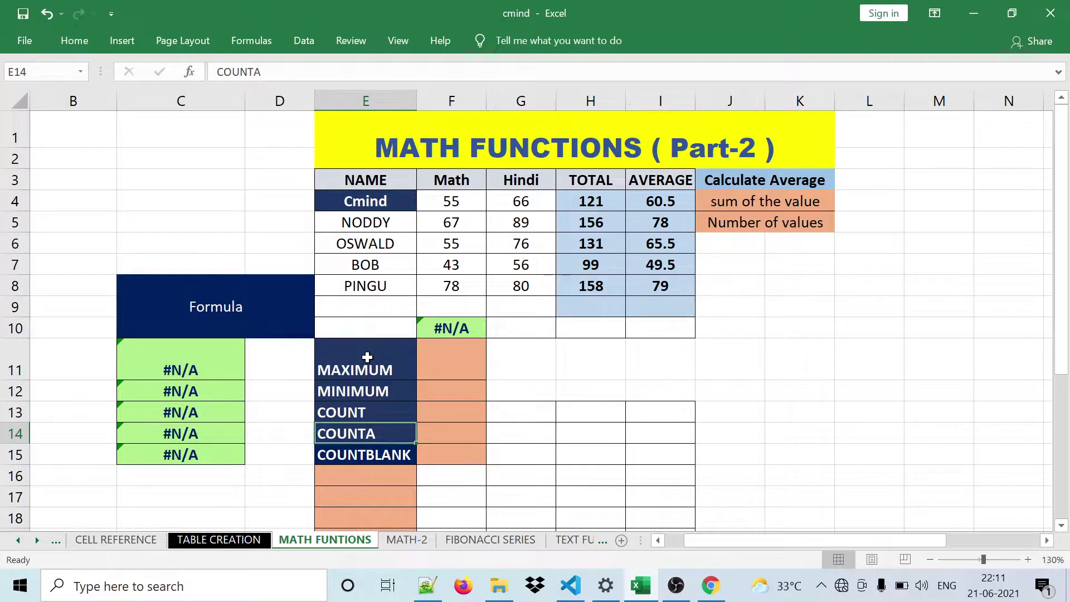
{"action": "key", "text": "Down"}
{"action": "left_click", "coordinate": [243, 313]}
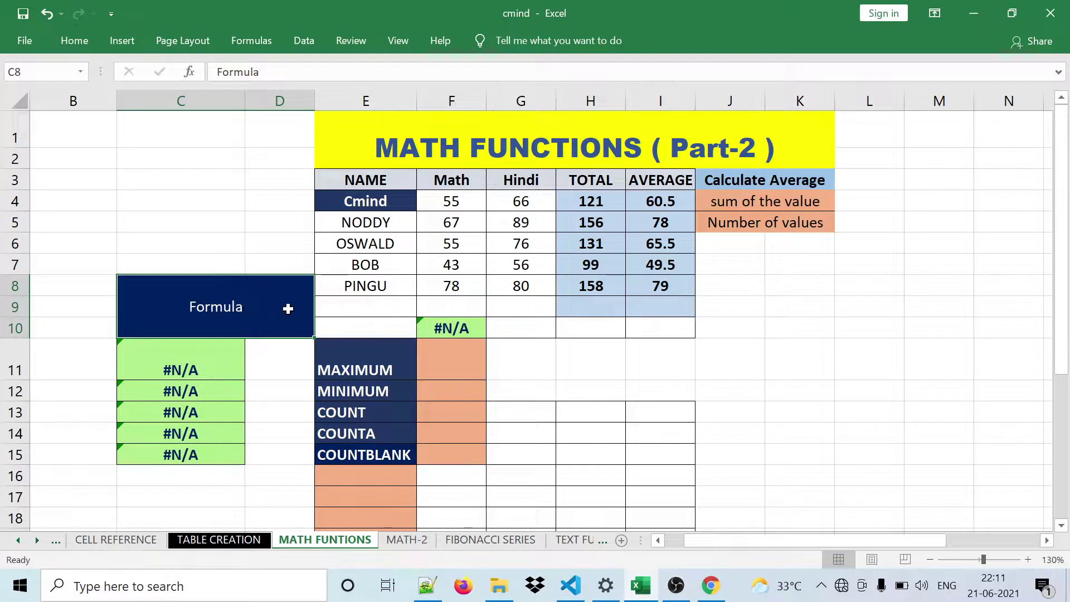
- Enter =MAX(F4:F8) in the MAXIMUM result cell, returning 78
{"action": "left_click", "coordinate": [533, 373]}
{"action": "left_click", "coordinate": [474, 367]}
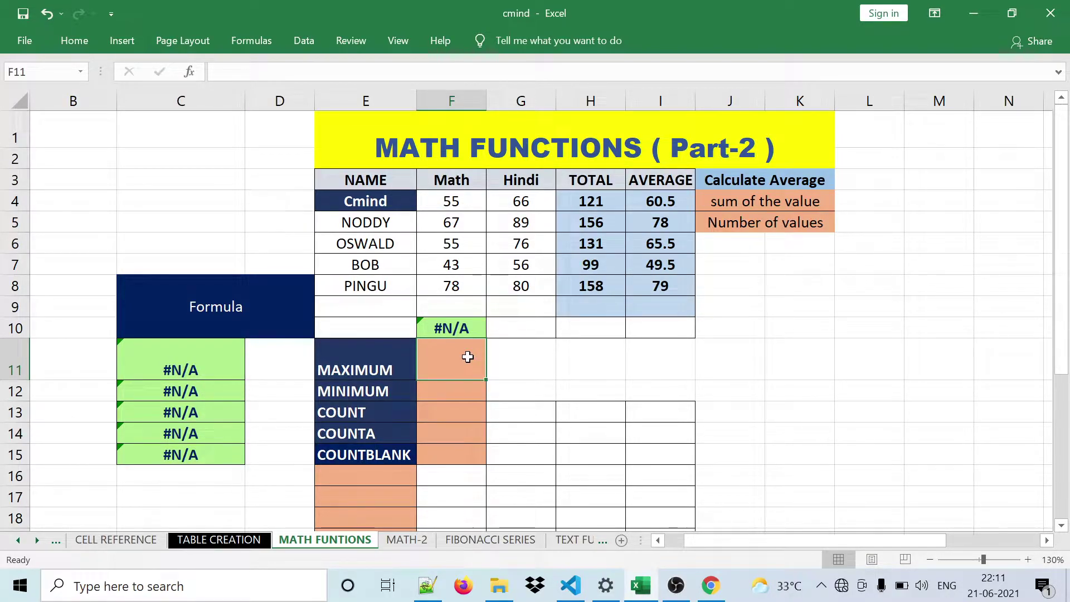
{"action": "type", "text": "="}
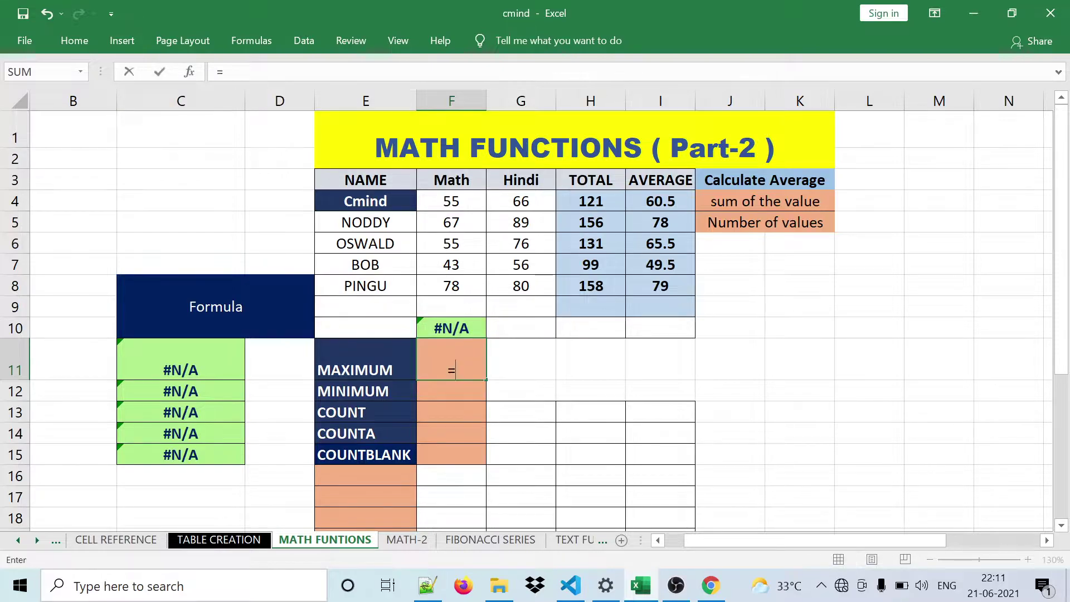
{"action": "type", "text": "m"}
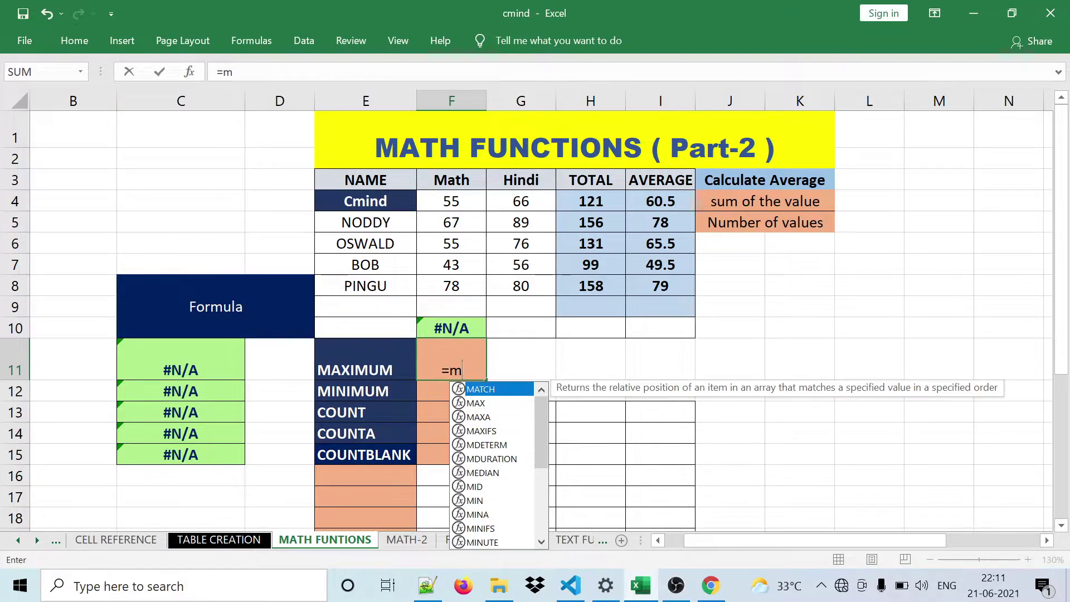
{"action": "type", "text": "ax"}
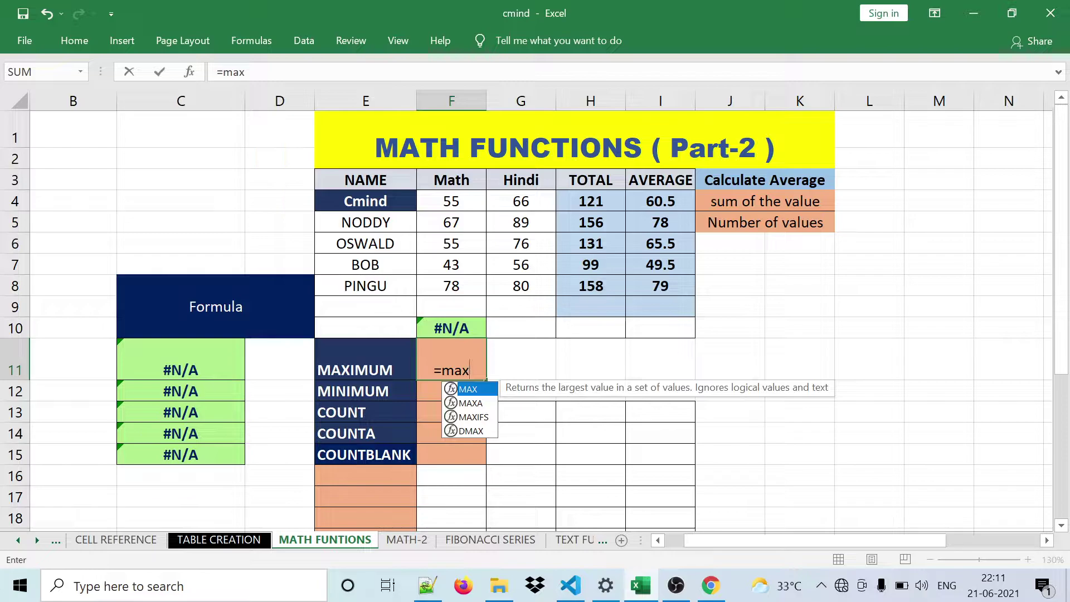
{"action": "double_click", "coordinate": [470, 390]}
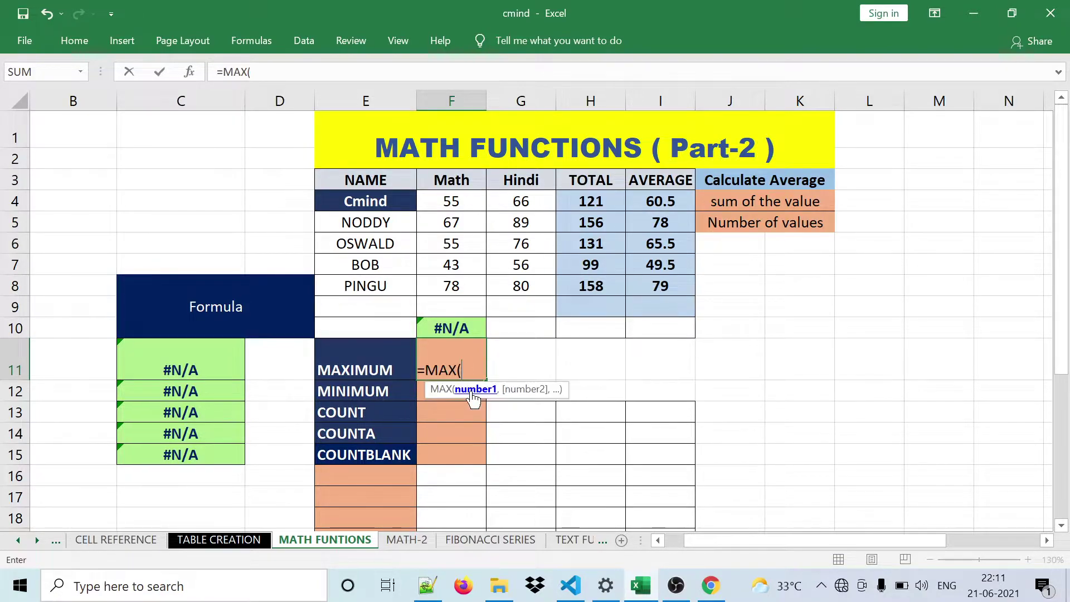
{"action": "left_click_drag", "start_coordinate": [447, 201], "coordinate": [445, 286]}
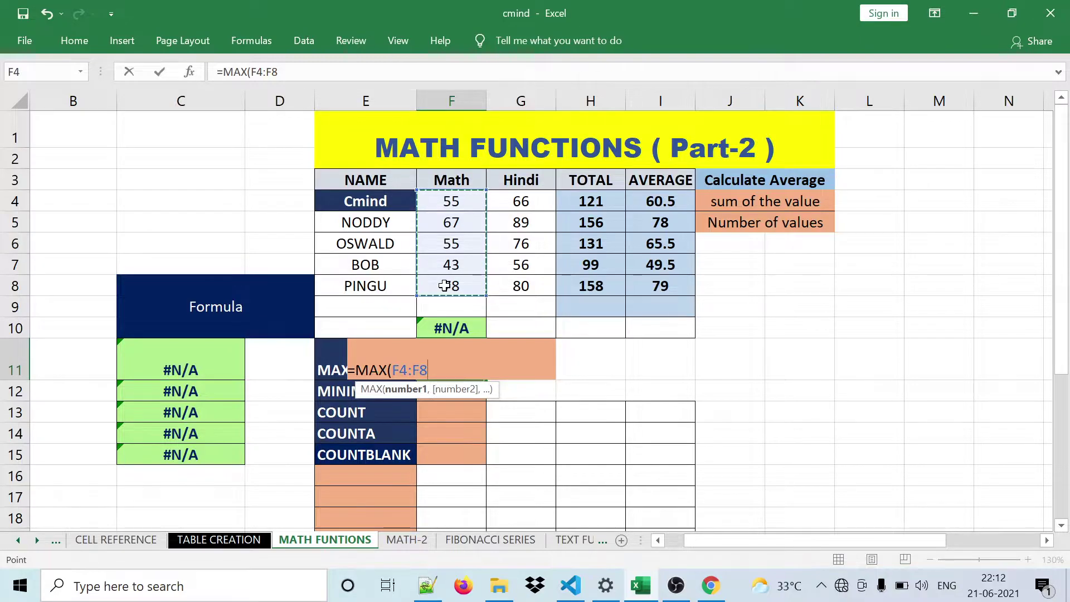
{"action": "type", "text": ")"}
{"action": "key", "text": "ctrl+Return"}
- Check the MAX result of 78 against the Math marks F4:F8
{"action": "key", "text": "Return"}
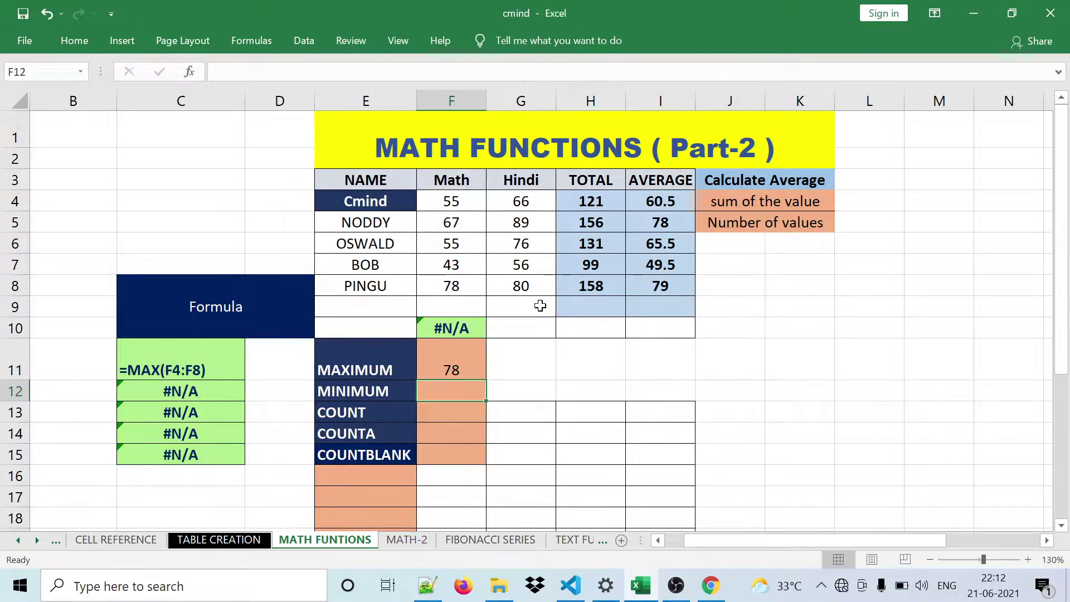
{"action": "left_click", "coordinate": [453, 373]}
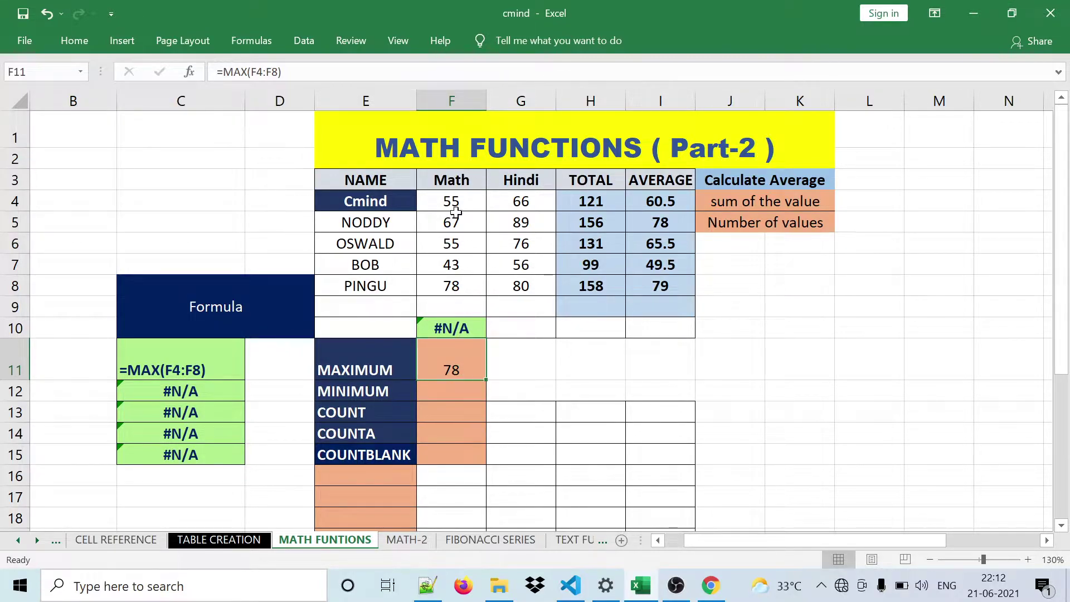
{"action": "left_click_drag", "start_coordinate": [451, 202], "coordinate": [453, 290]}
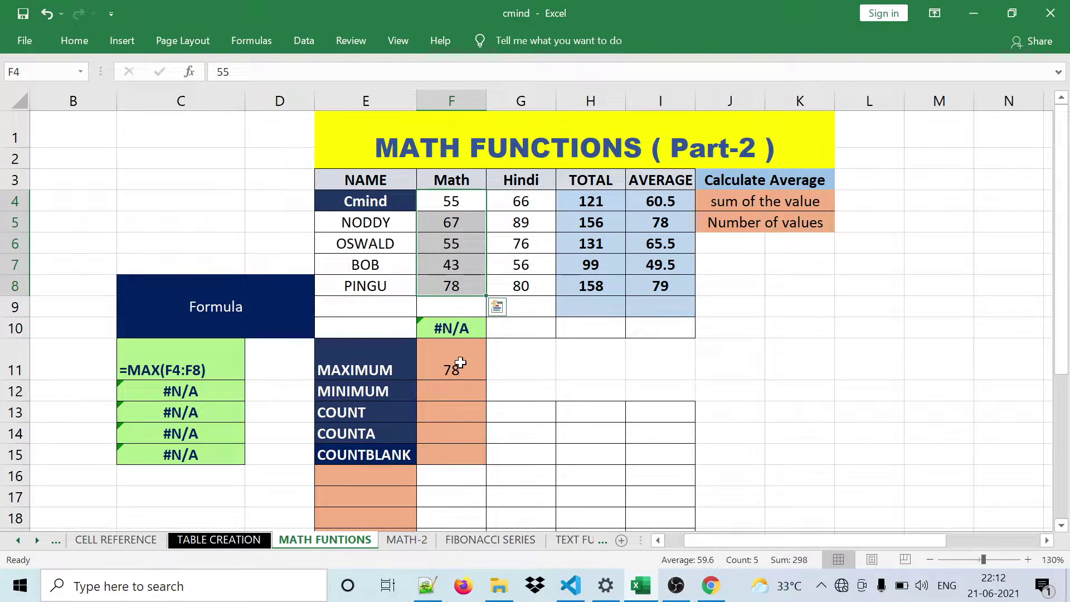
{"action": "left_click", "coordinate": [462, 390]}
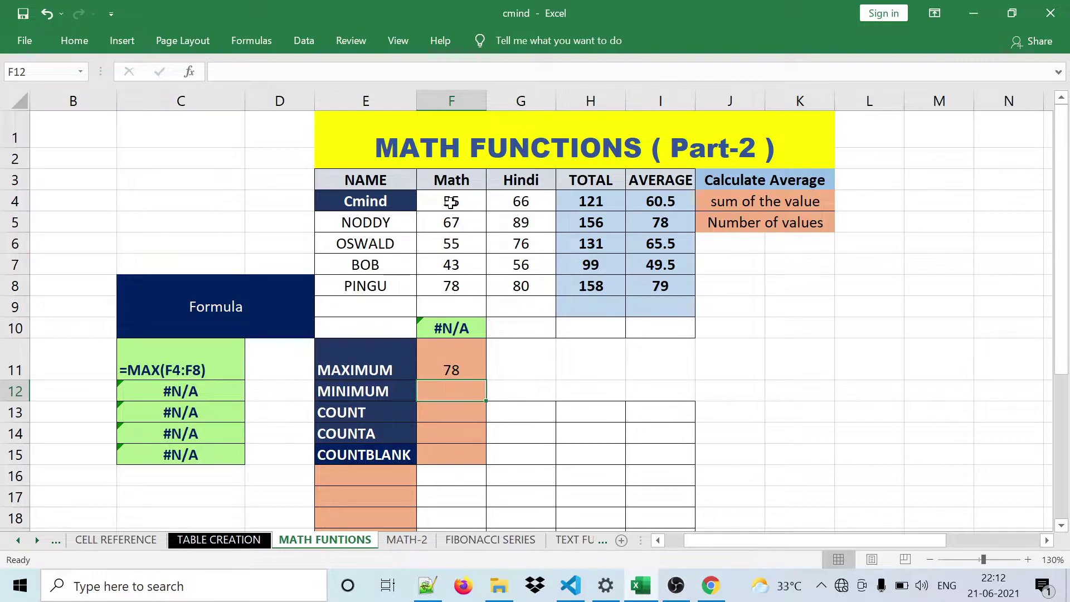
{"action": "left_click_drag", "start_coordinate": [451, 203], "coordinate": [451, 286]}
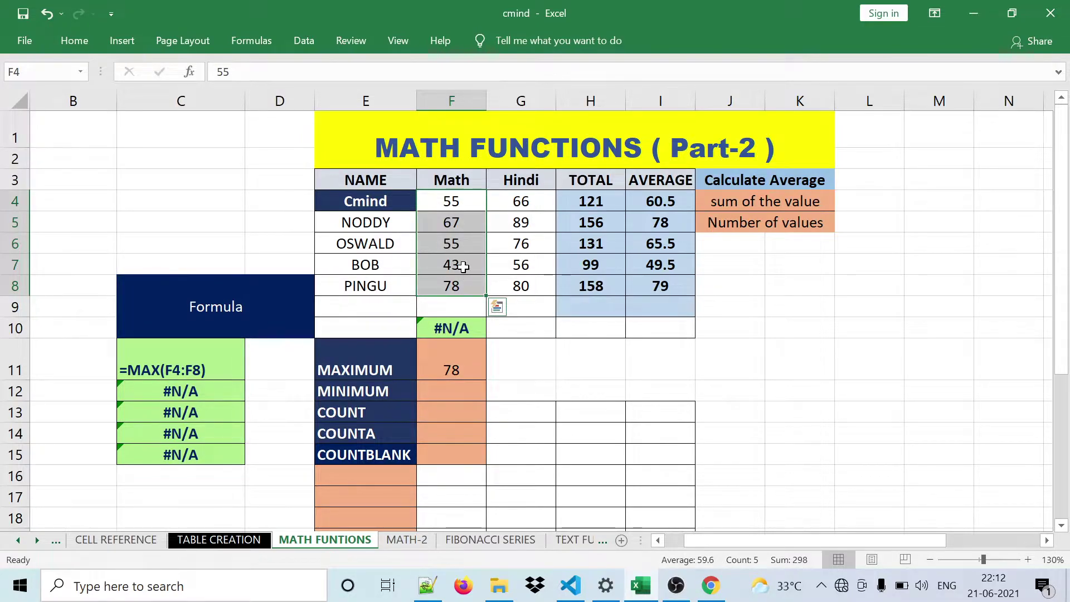
- Enter =MIN(F4:F8) in the MINIMUM cell F12, returning 43
{"action": "left_click", "coordinate": [466, 397]}
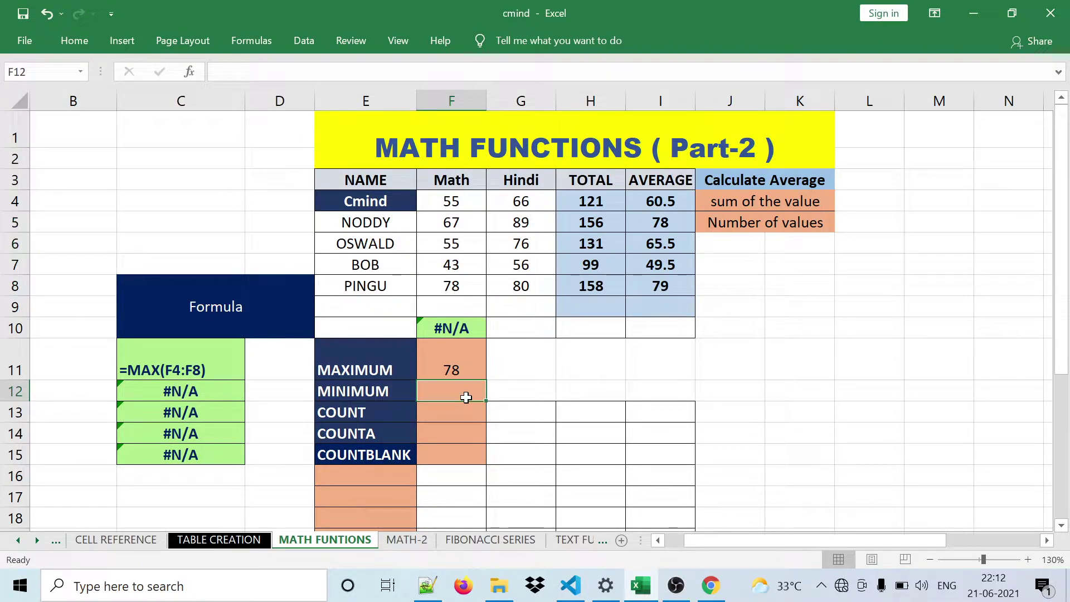
{"action": "type", "text": "="}
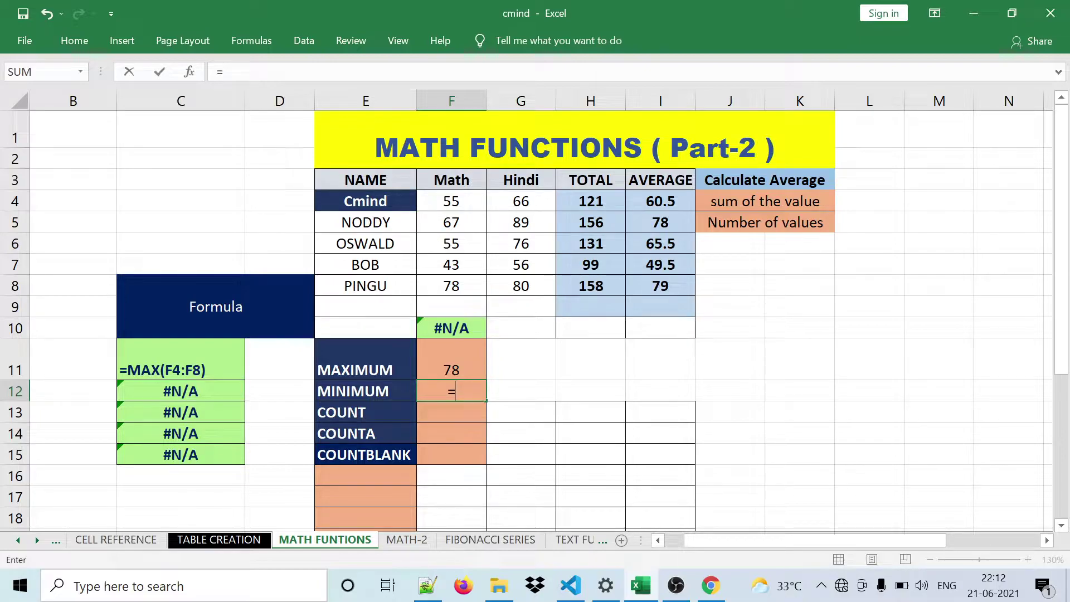
{"action": "type", "text": "min"}
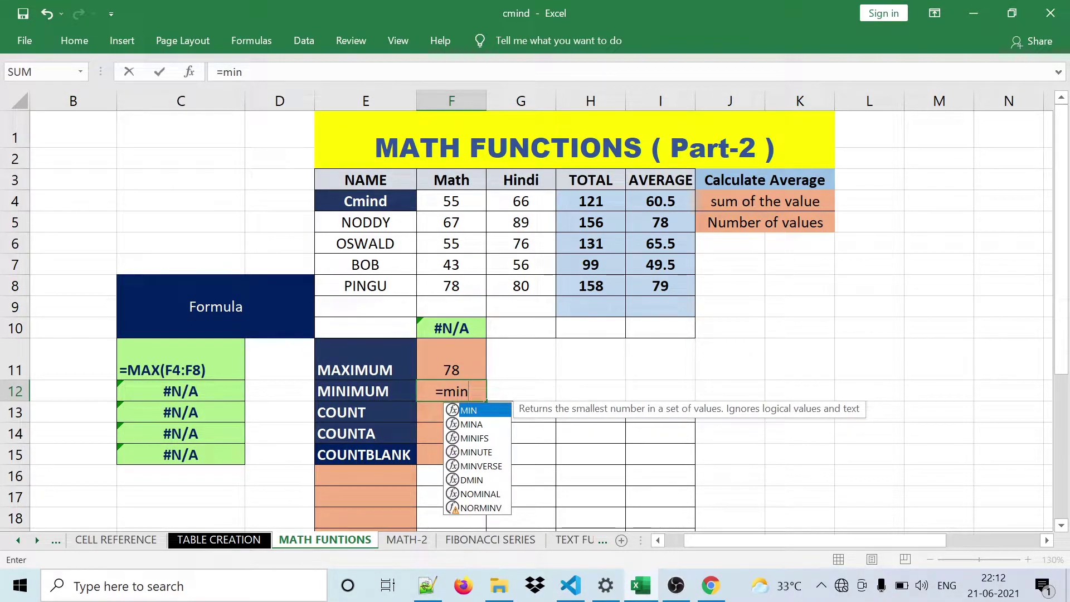
{"action": "type", "text": "("}
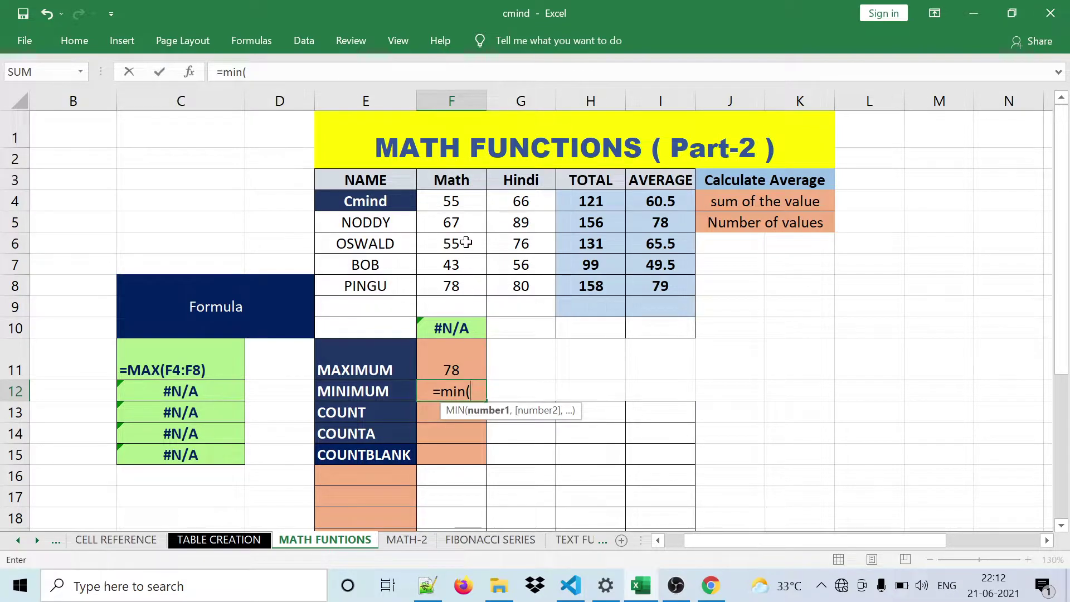
{"action": "left_click_drag", "start_coordinate": [449, 201], "coordinate": [452, 285]}
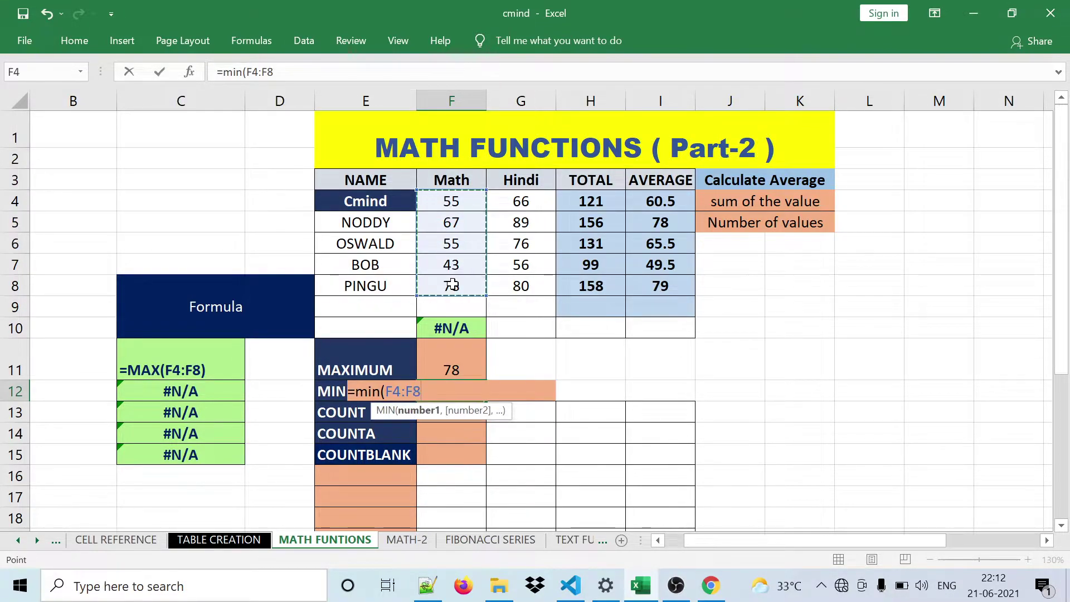
{"action": "type", "text": ")"}
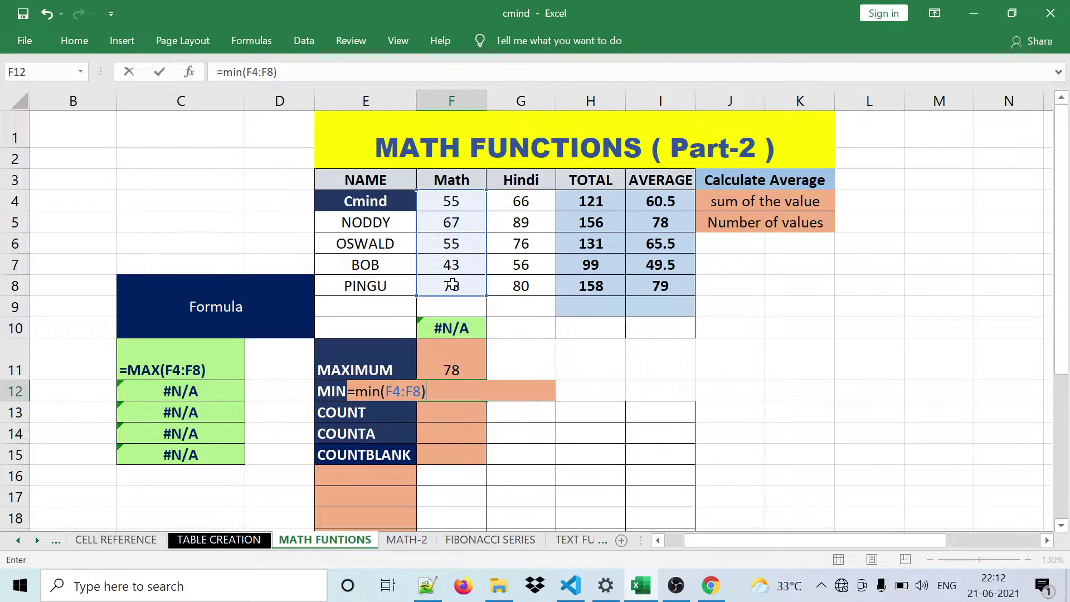
{"action": "key", "text": "Return"}
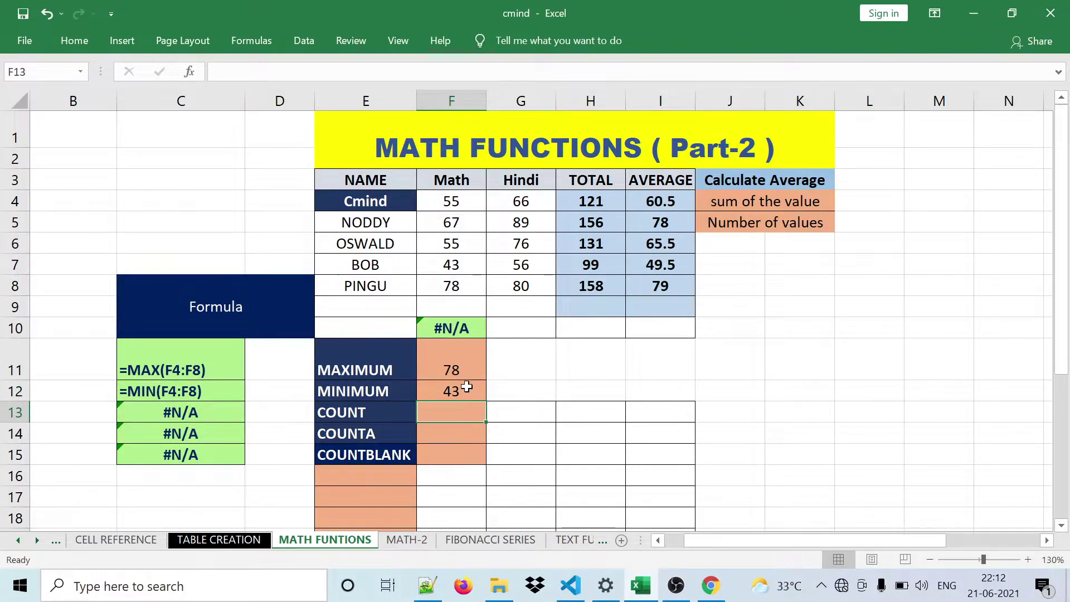
{"action": "left_click", "coordinate": [461, 392]}
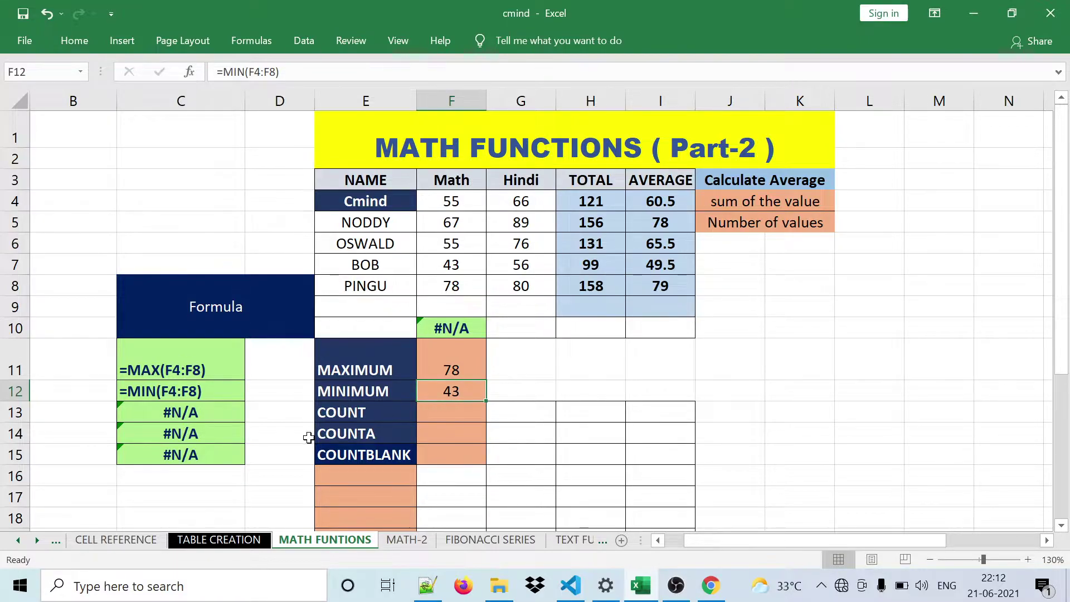
- Inspect the Math column range and the empty cell below the marks for COUNT
{"action": "left_click", "coordinate": [441, 413]}
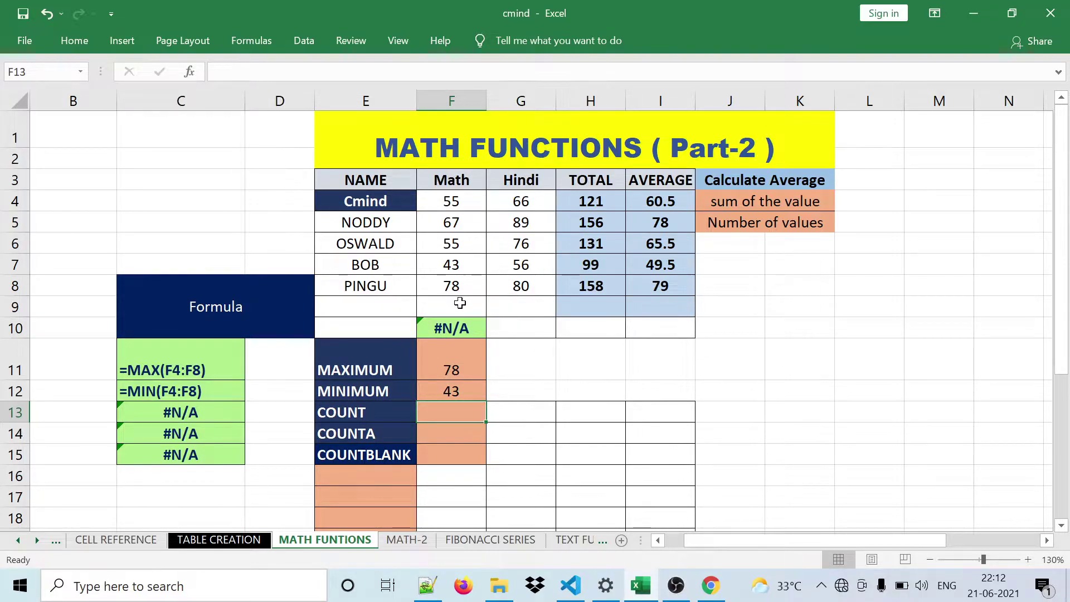
{"action": "left_click_drag", "start_coordinate": [452, 199], "coordinate": [454, 336]}
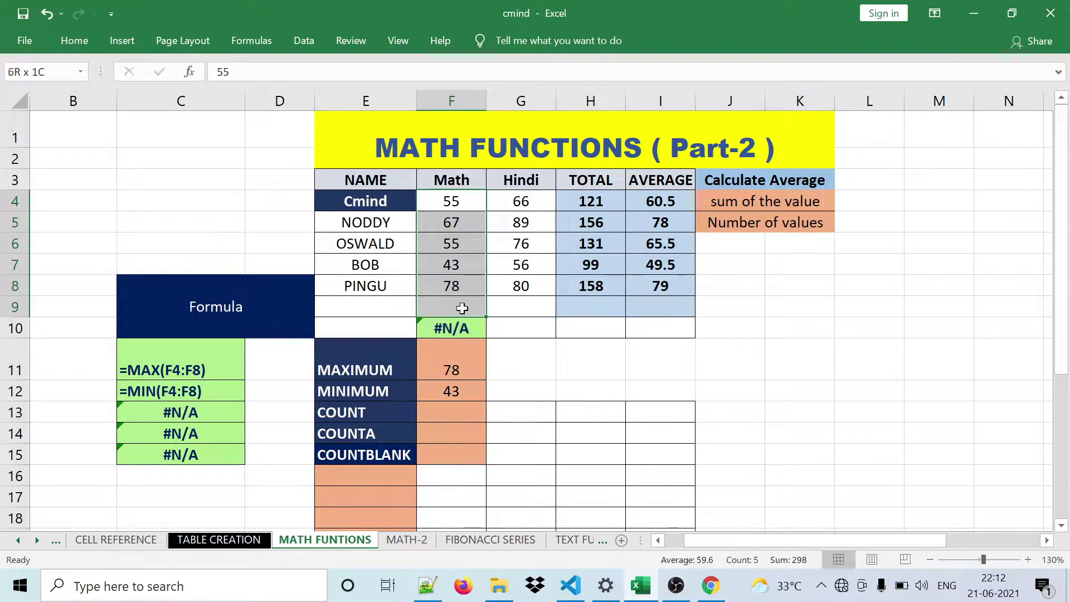
{"action": "left_click_drag", "start_coordinate": [455, 336], "coordinate": [465, 285]}
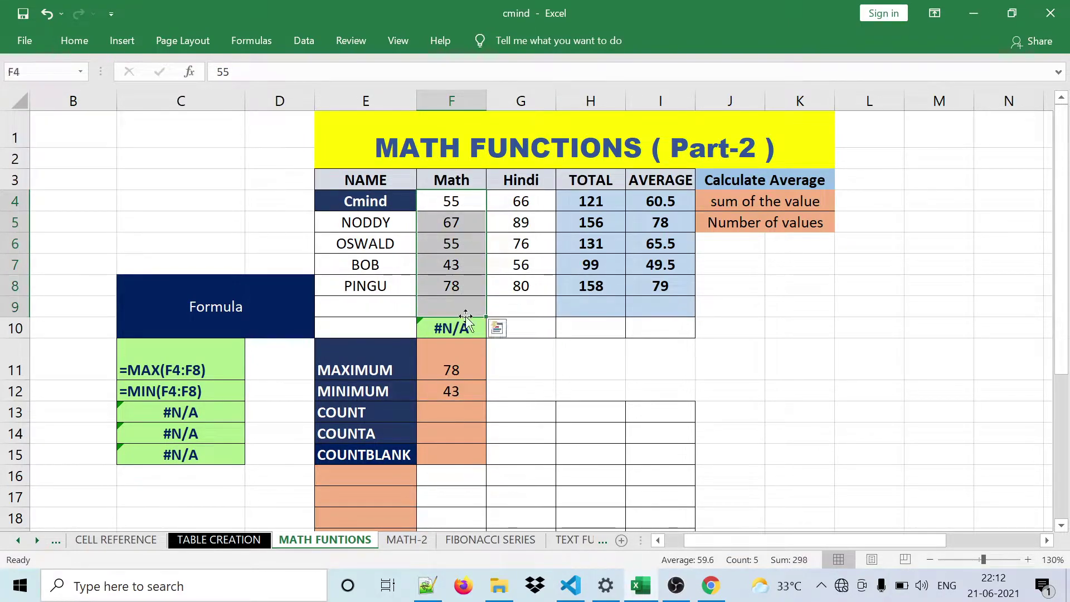
{"action": "left_click", "coordinate": [521, 381]}
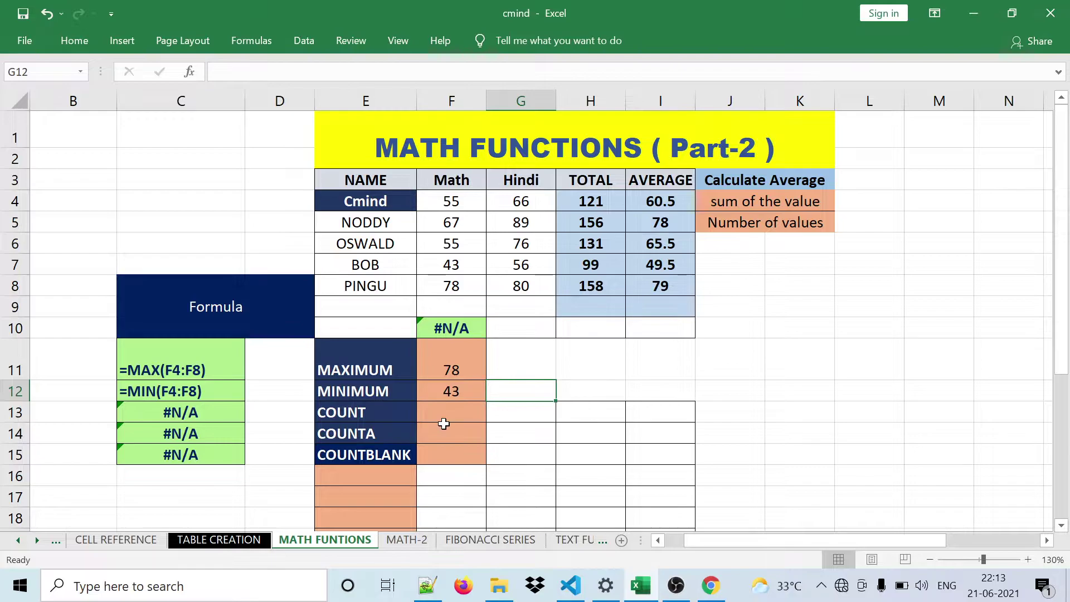
{"action": "left_click", "coordinate": [452, 418]}
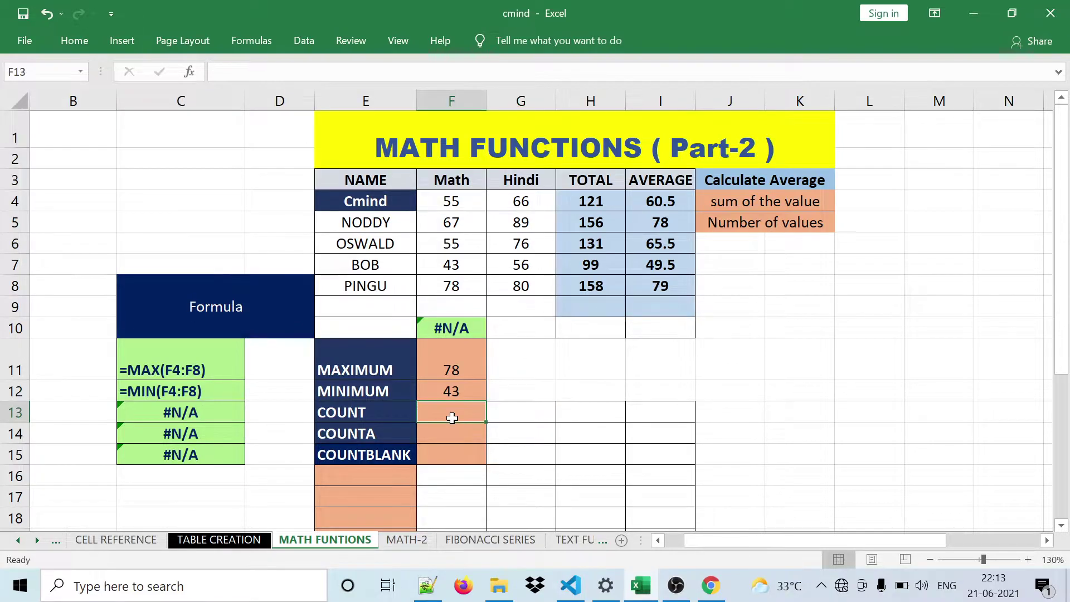
{"action": "left_click", "coordinate": [452, 309]}
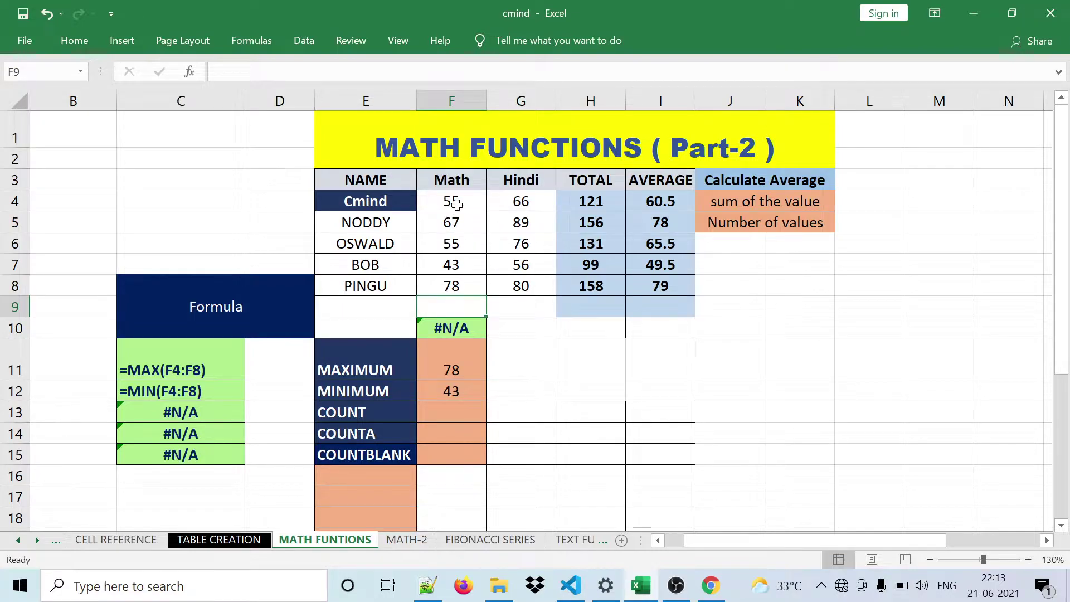
- Enter =COUNT(F4:F9) in F13, returning 5
{"action": "left_click", "coordinate": [455, 411]}
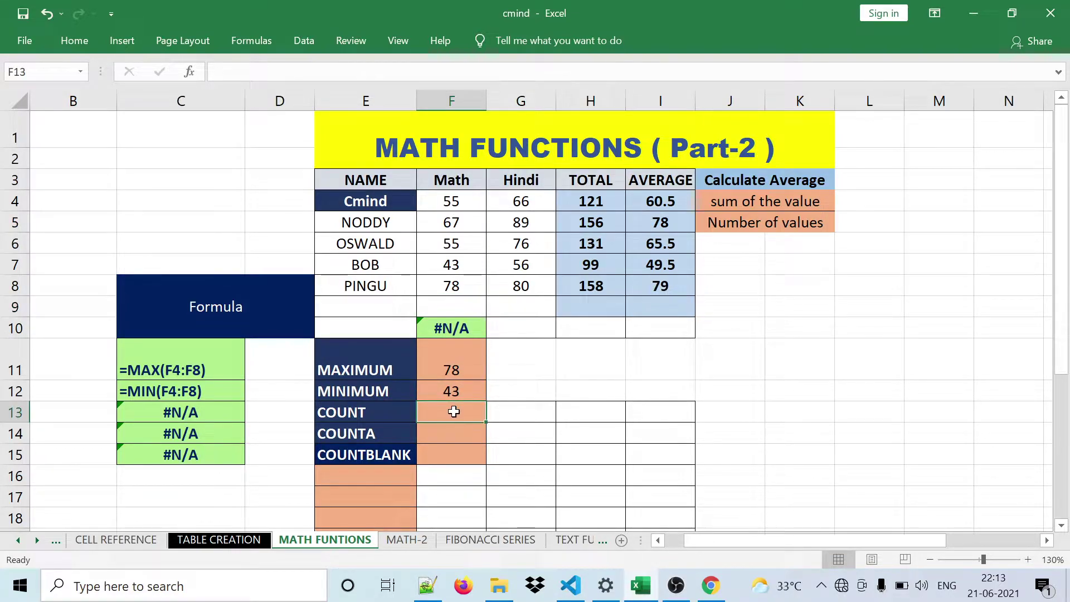
{"action": "type", "text": "="}
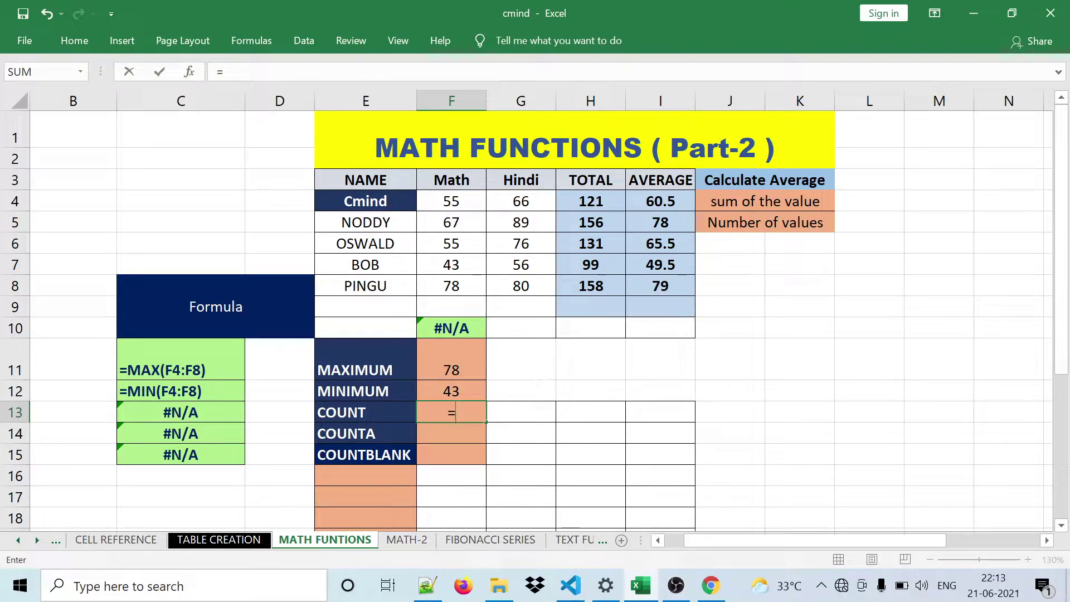
{"action": "type", "text": "coun"}
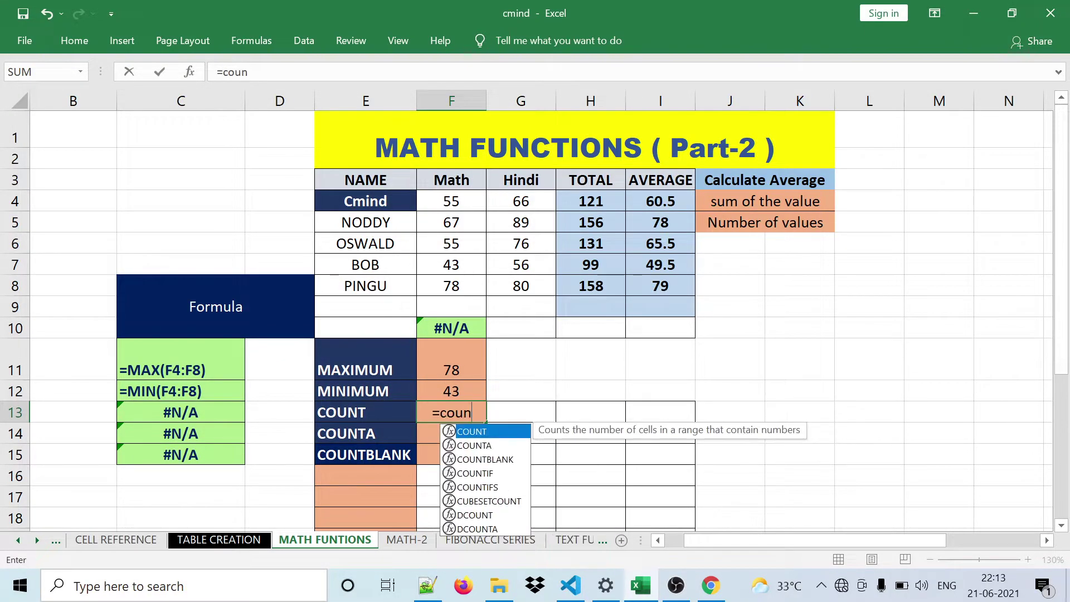
{"action": "type", "text": "t("}
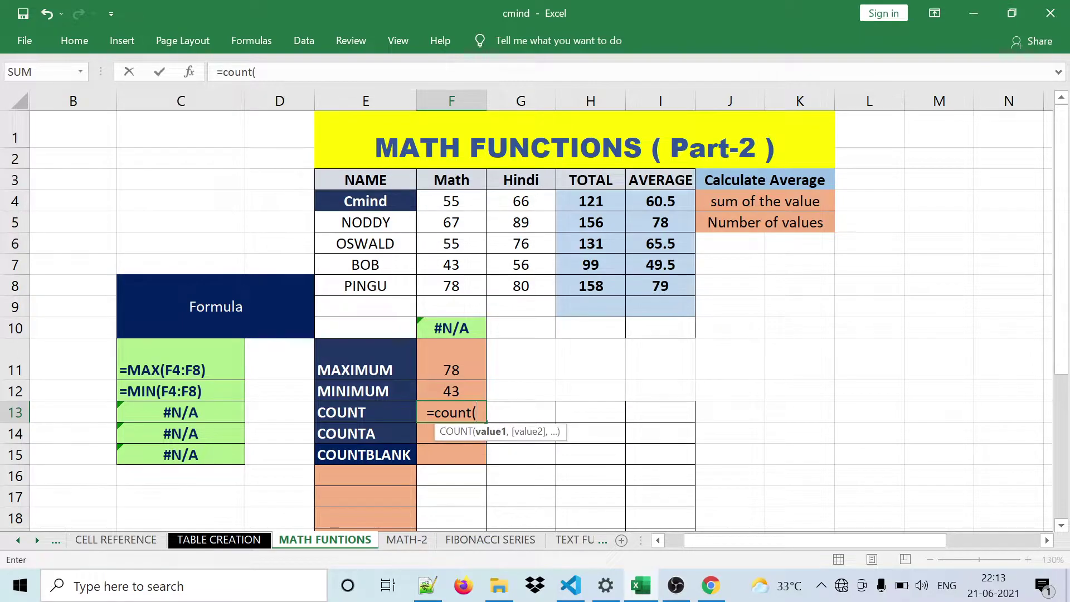
{"action": "left_click_drag", "start_coordinate": [455, 192], "coordinate": [456, 310]}
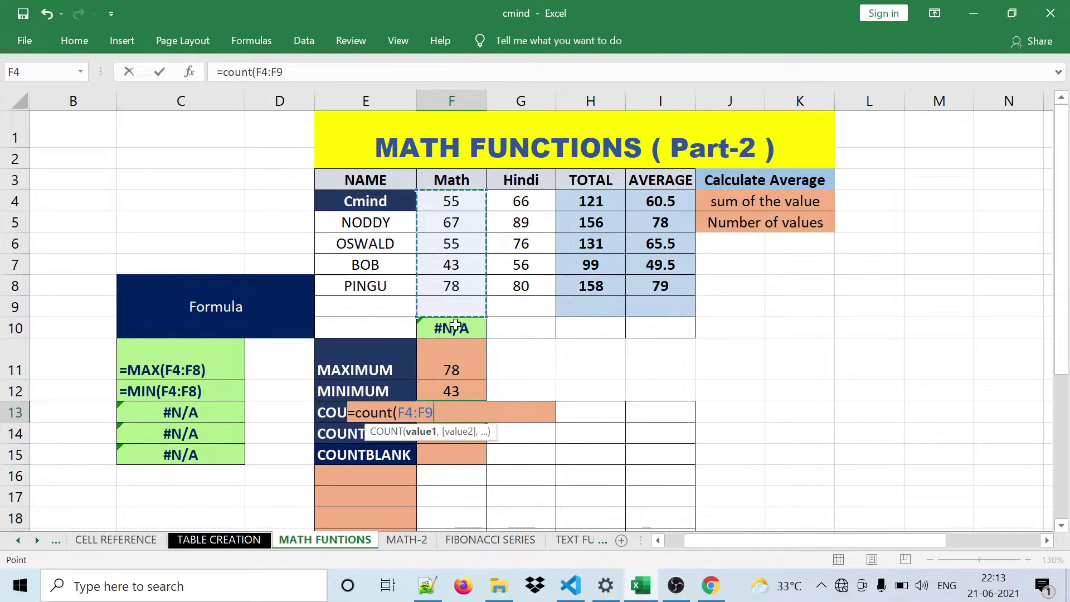
{"action": "type", "text": ")"}
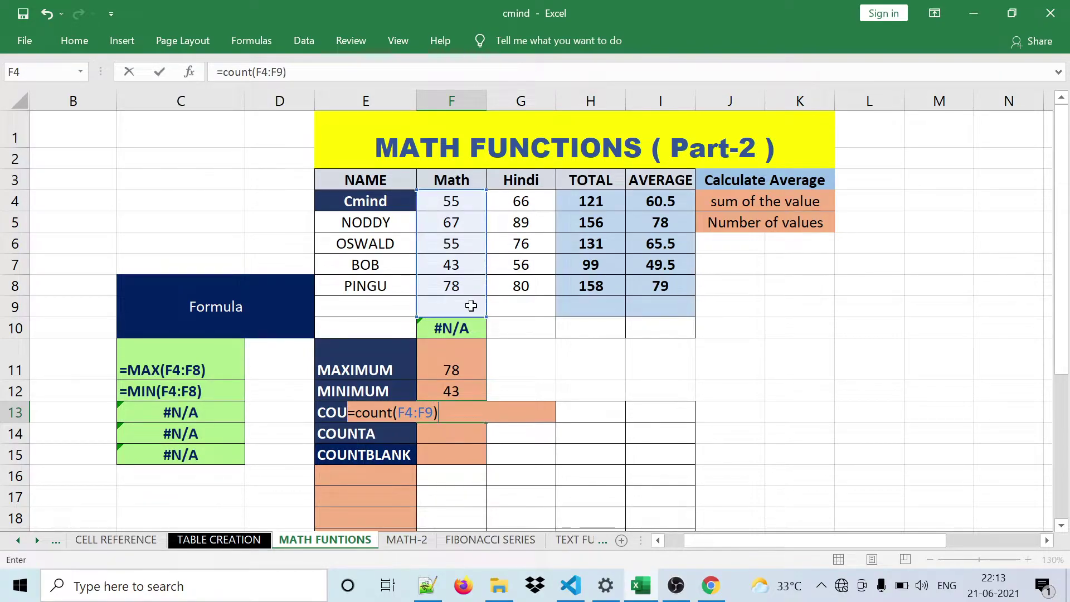
{"action": "key", "text": "Return"}
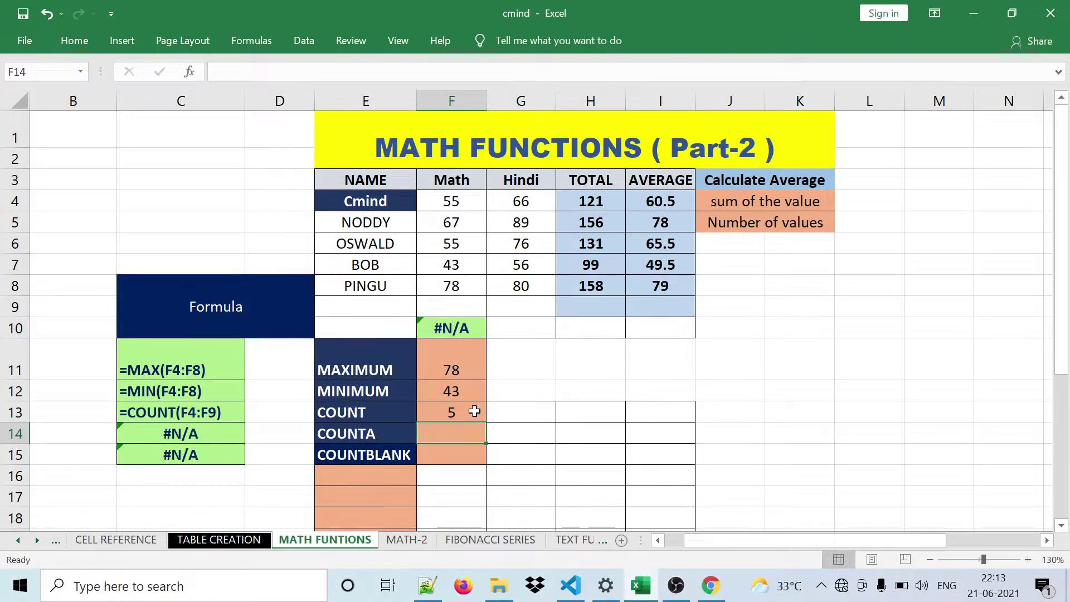
- Verify the count of 5 by highlighting F4:F9, including the empty cell F9
{"action": "left_click", "coordinate": [474, 411]}
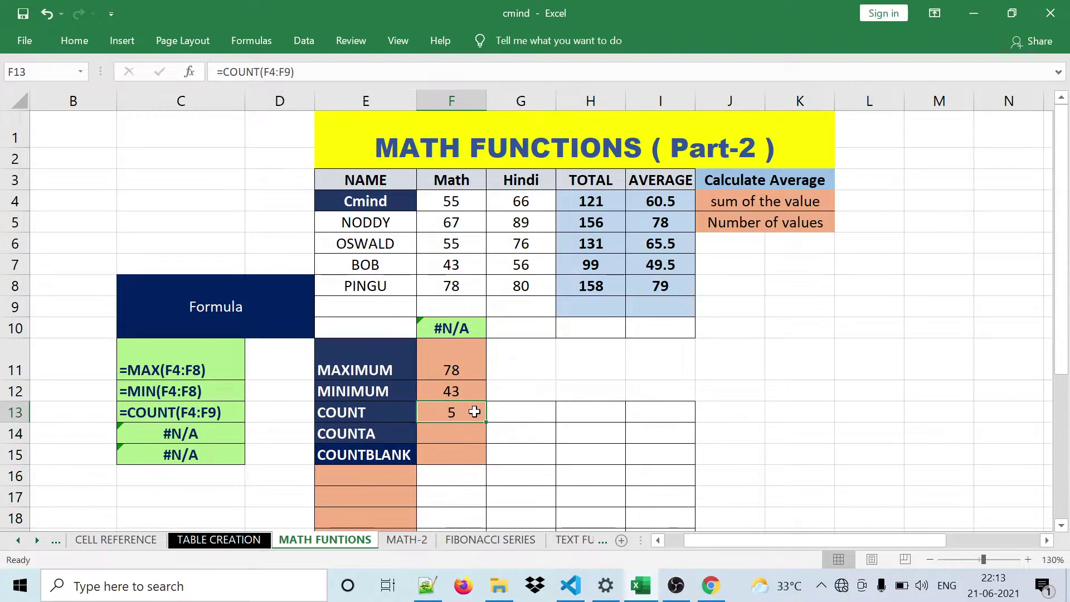
{"action": "left_click", "coordinate": [454, 305]}
{"action": "left_click_drag", "start_coordinate": [450, 204], "coordinate": [449, 307]}
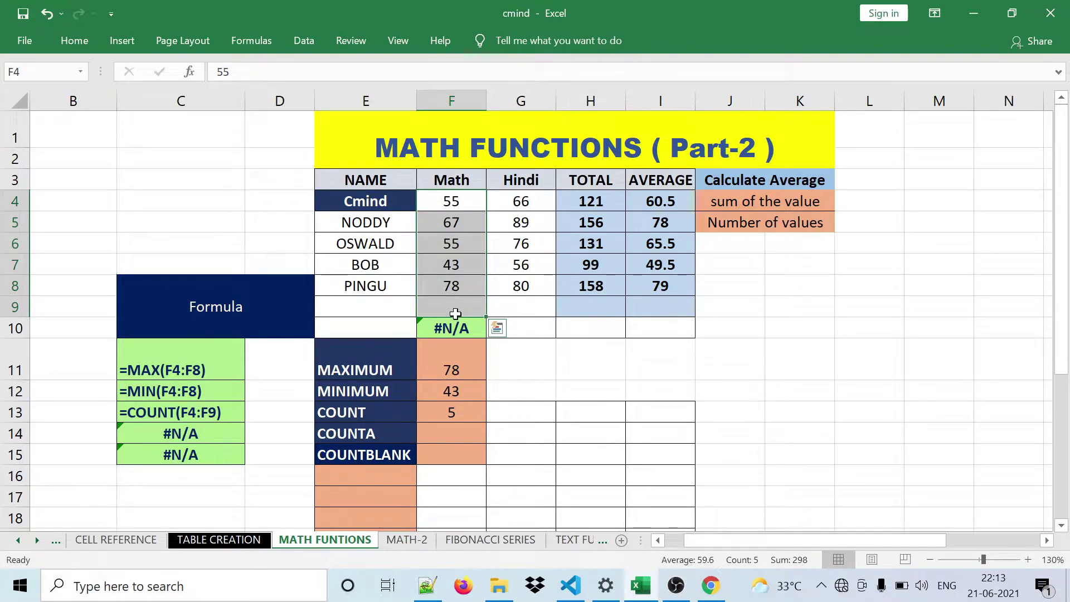
{"action": "left_click", "coordinate": [458, 410]}
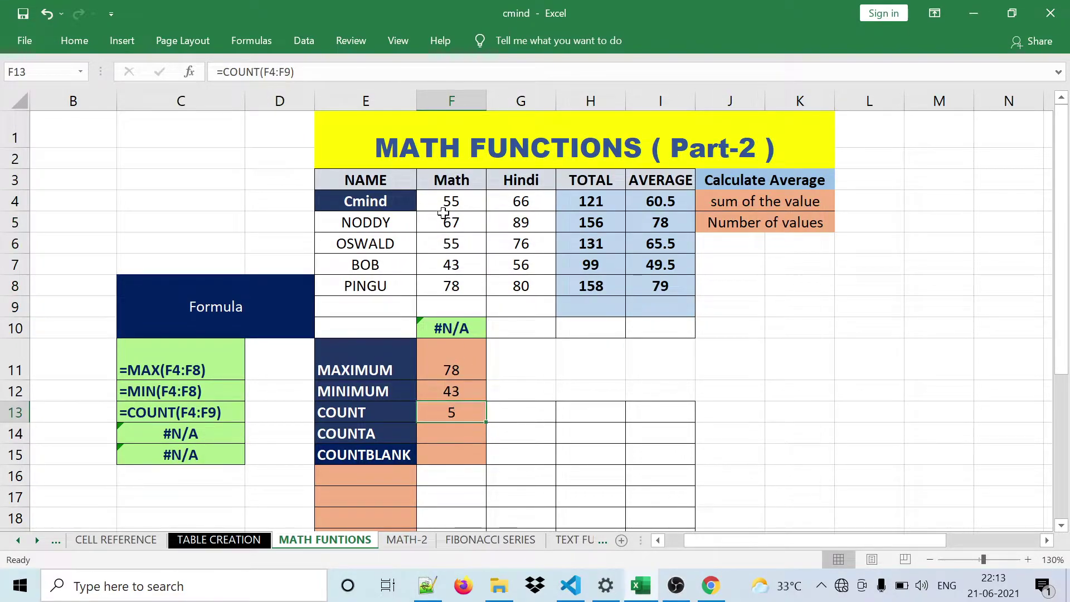
{"action": "left_click_drag", "start_coordinate": [444, 211], "coordinate": [451, 298]}
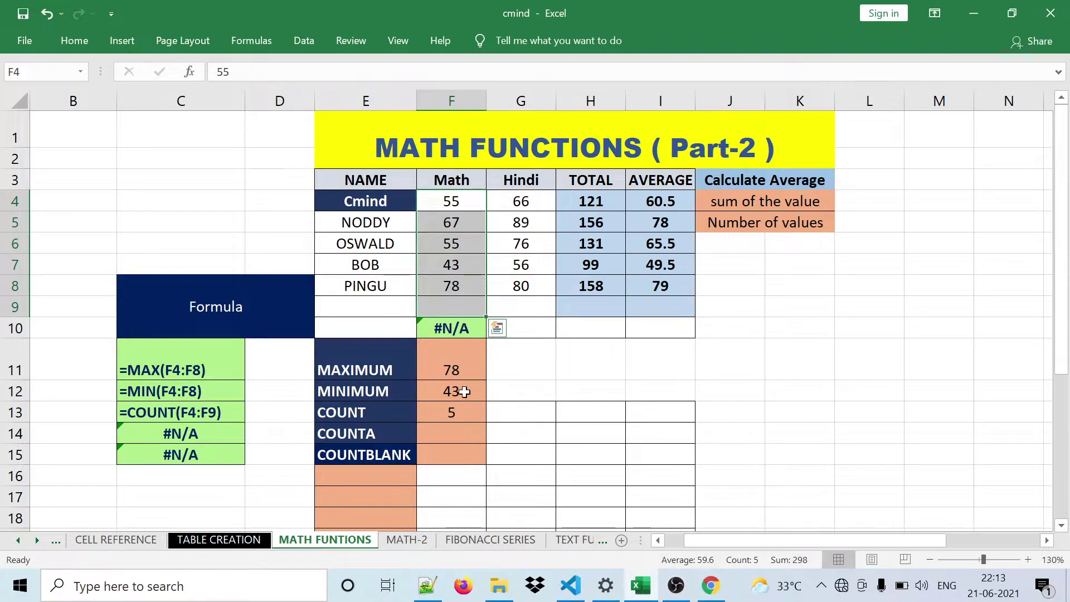
{"action": "left_click", "coordinate": [463, 410]}
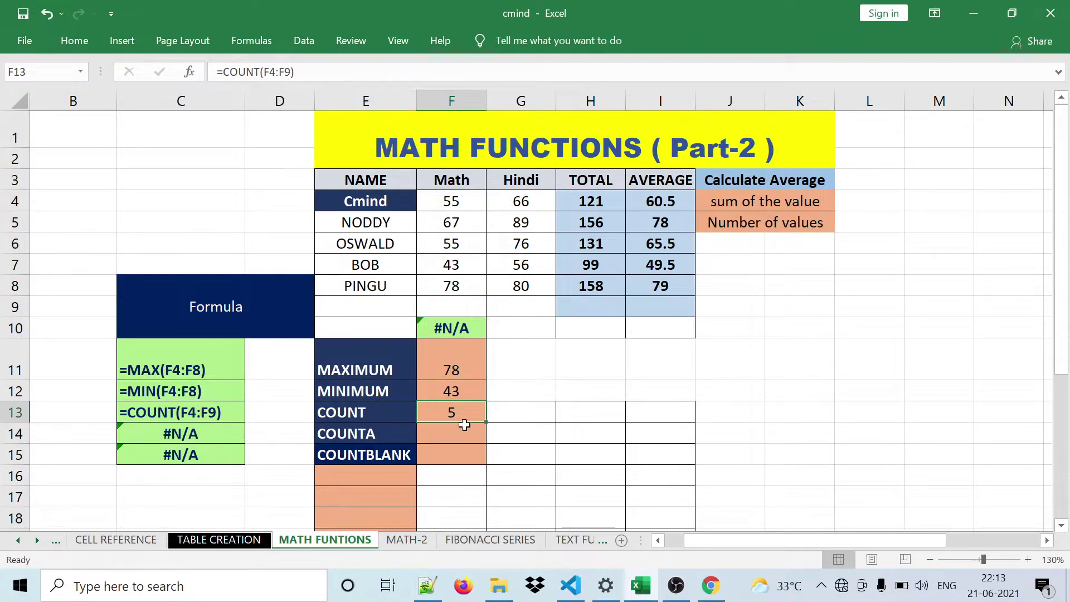
{"action": "left_click", "coordinate": [443, 438]}
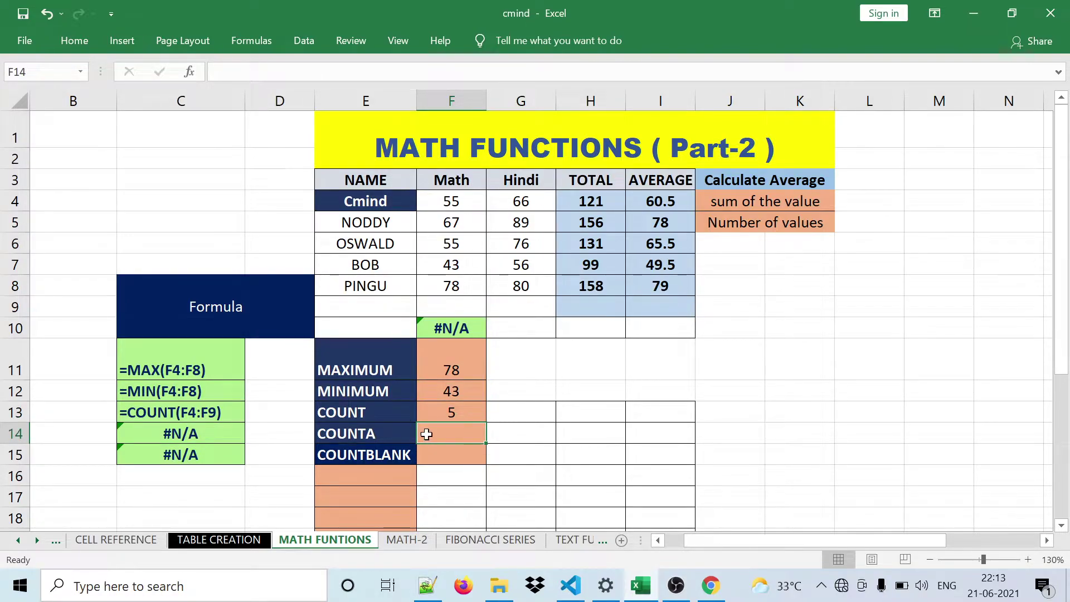
- Enter =COUNTA(F4:F10) in F14 from autocomplete, counting 6 non-empty cells including #N/A
{"action": "left_click", "coordinate": [452, 327]}
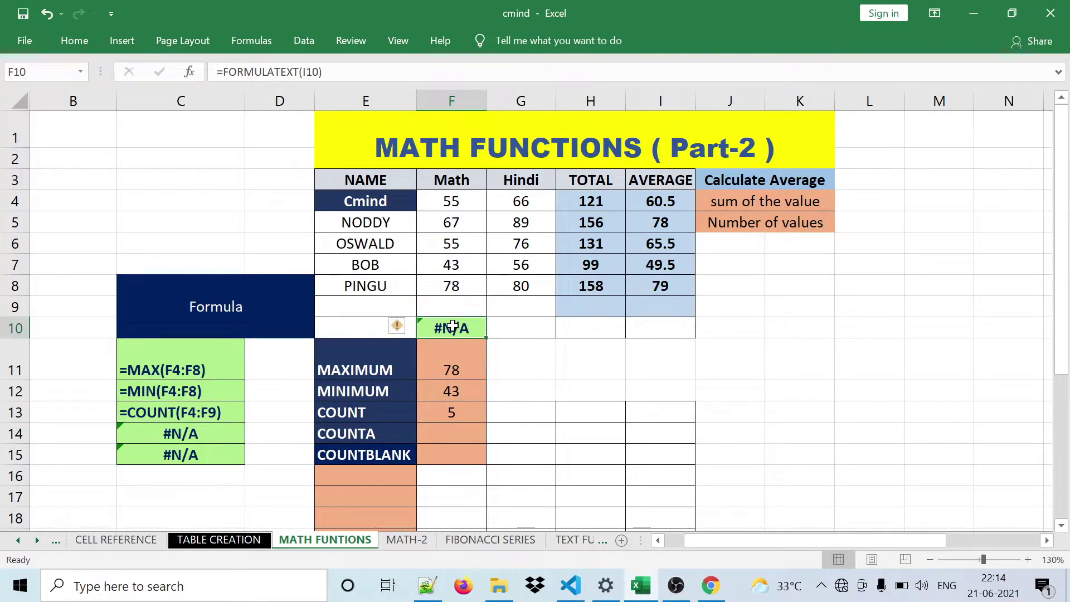
{"action": "left_click", "coordinate": [454, 433]}
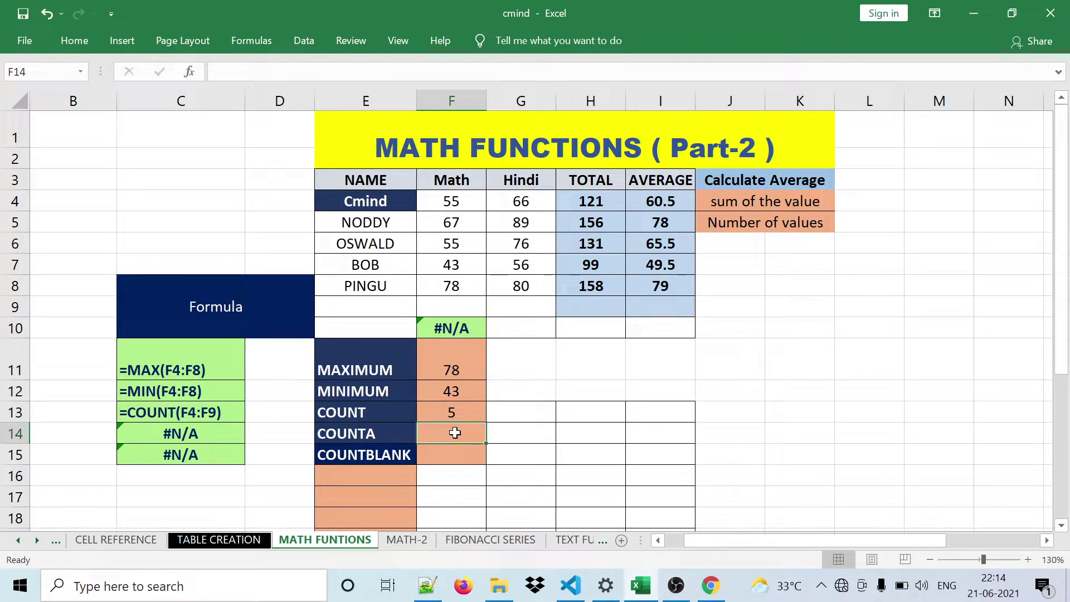
{"action": "type", "text": "="}
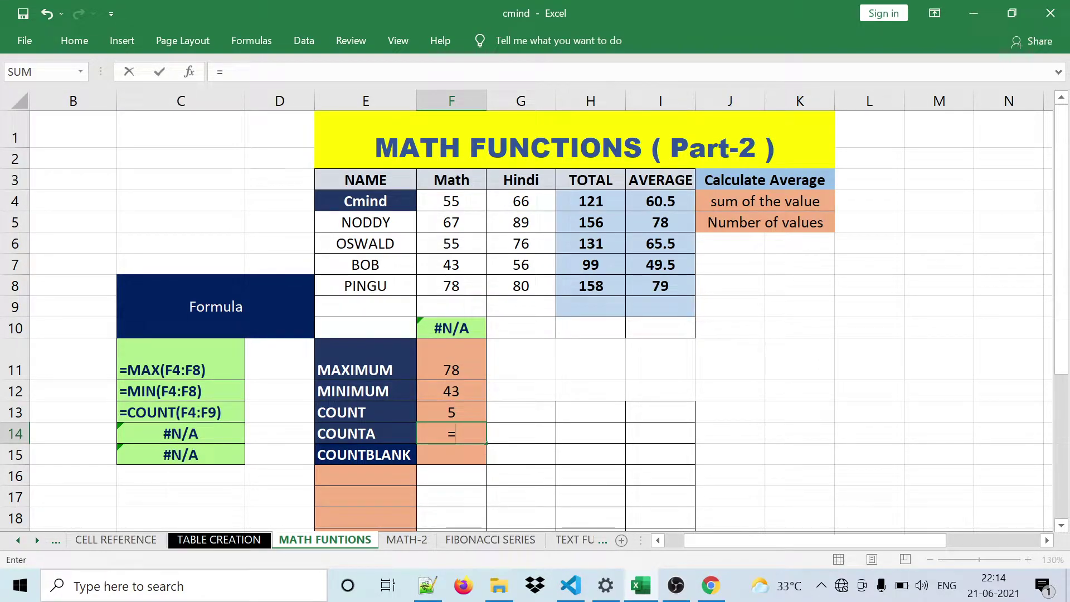
{"action": "type", "text": "c"}
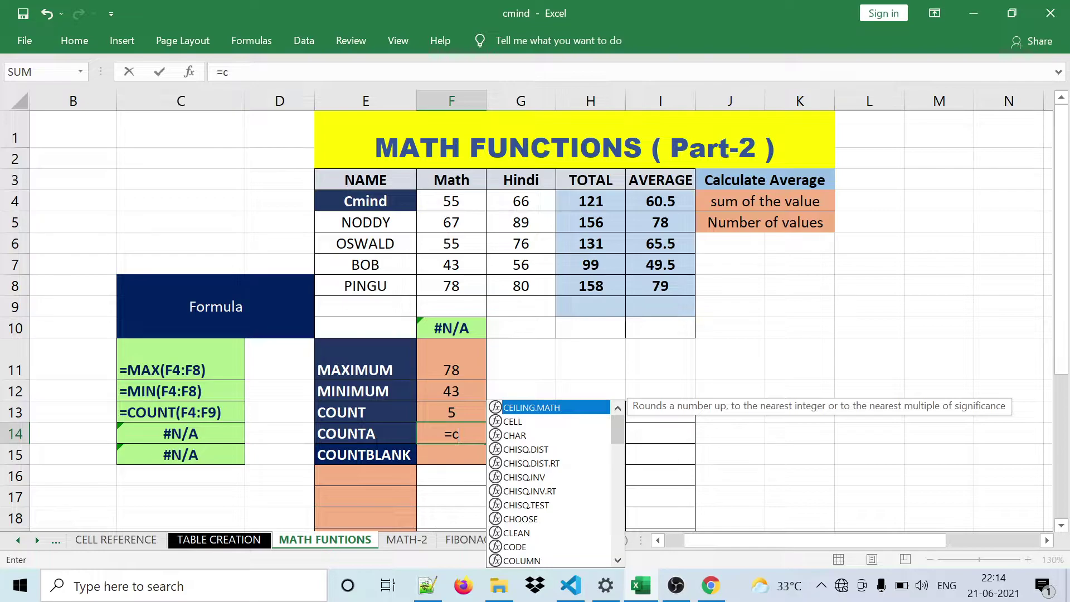
{"action": "type", "text": "ount"}
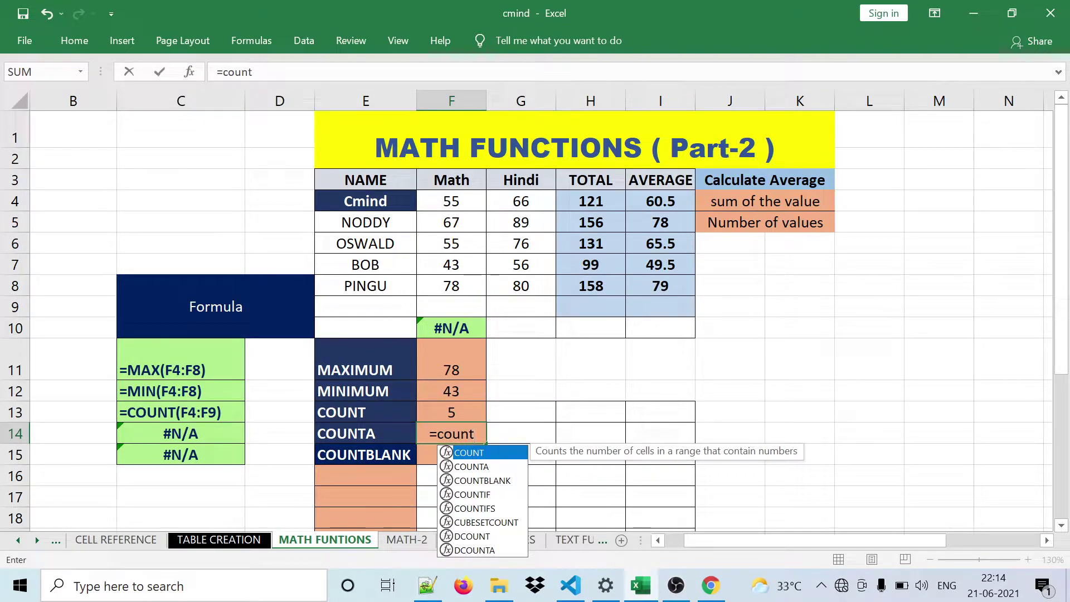
{"action": "key", "text": "Down"}
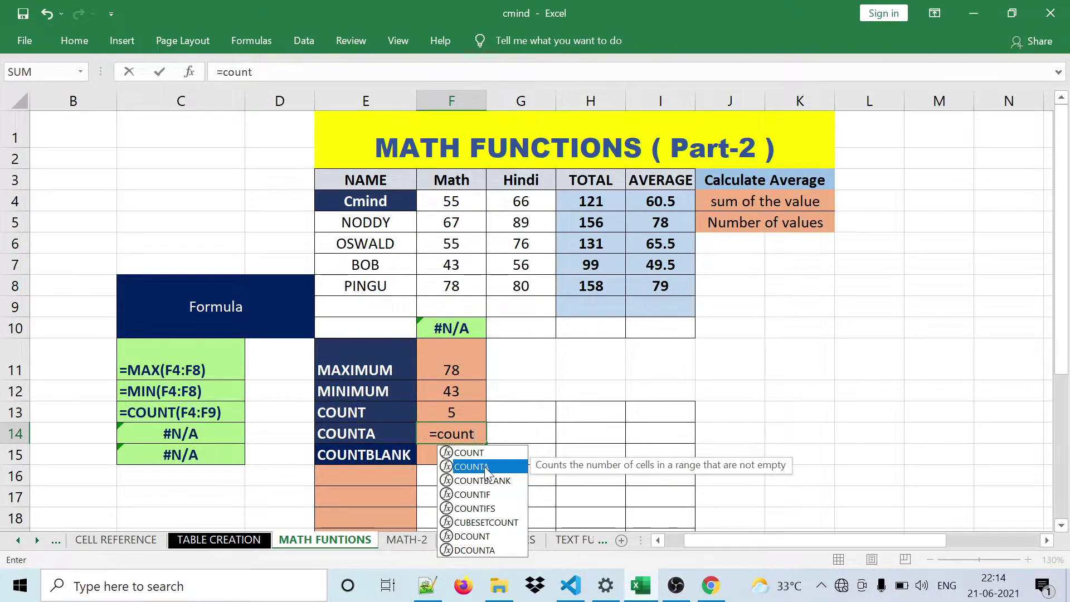
{"action": "key", "text": "Tab"}
{"action": "left_click_drag", "start_coordinate": [451, 195], "coordinate": [452, 329]}
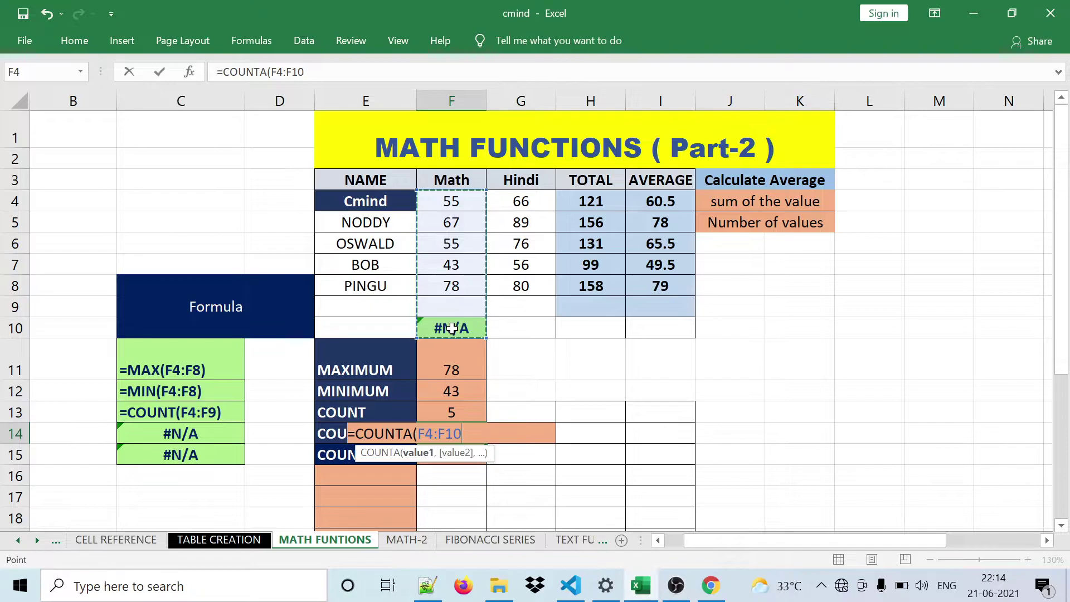
{"action": "type", "text": ")"}
{"action": "key", "text": "Return"}
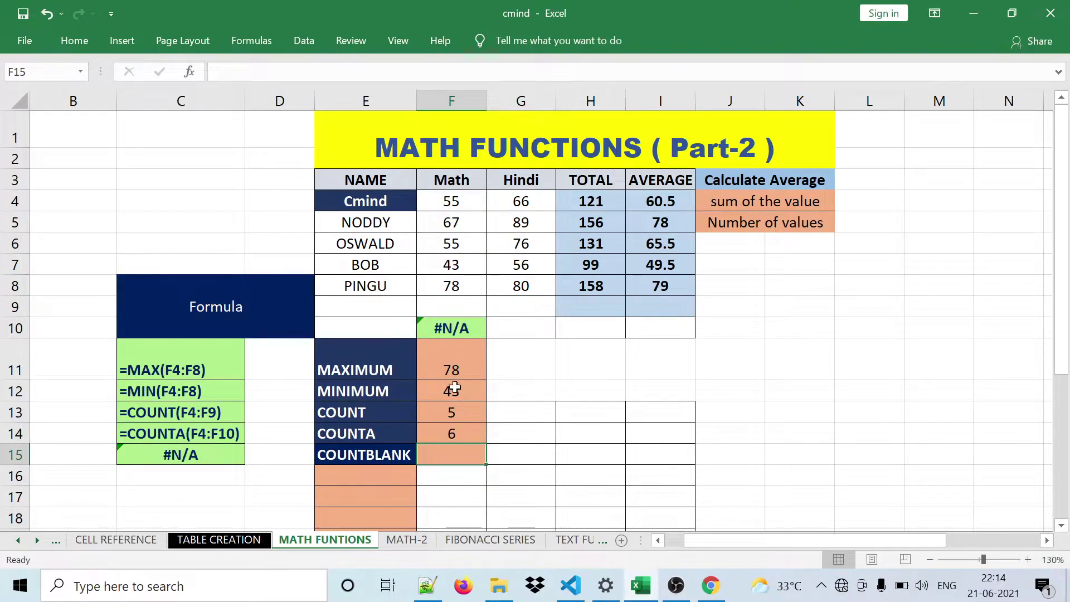
{"action": "left_click", "coordinate": [455, 437]}
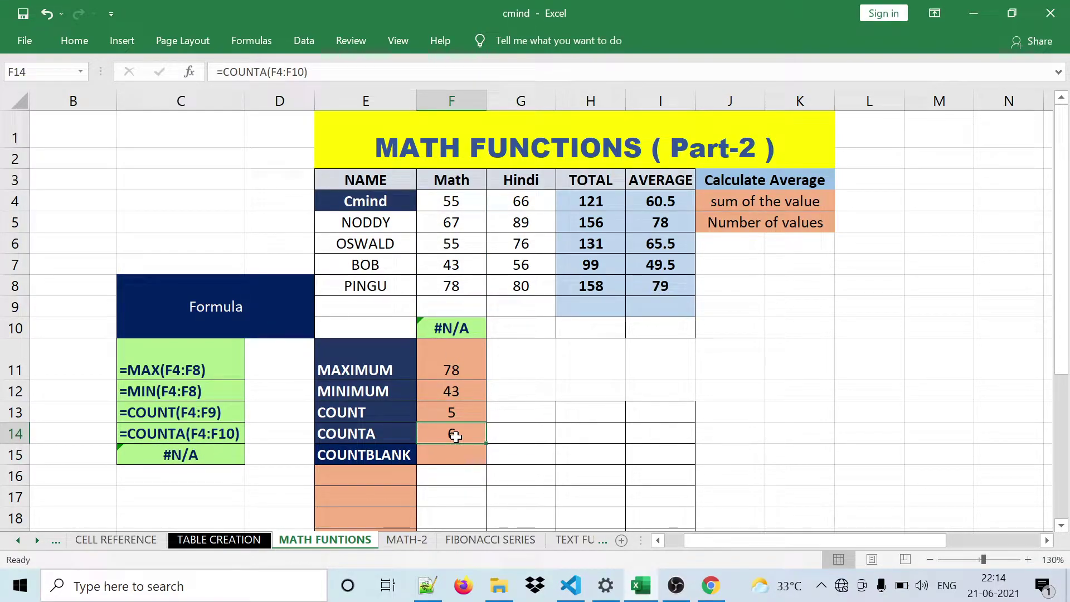
{"action": "left_click", "coordinate": [451, 333]}
{"action": "left_click", "coordinate": [449, 191]}
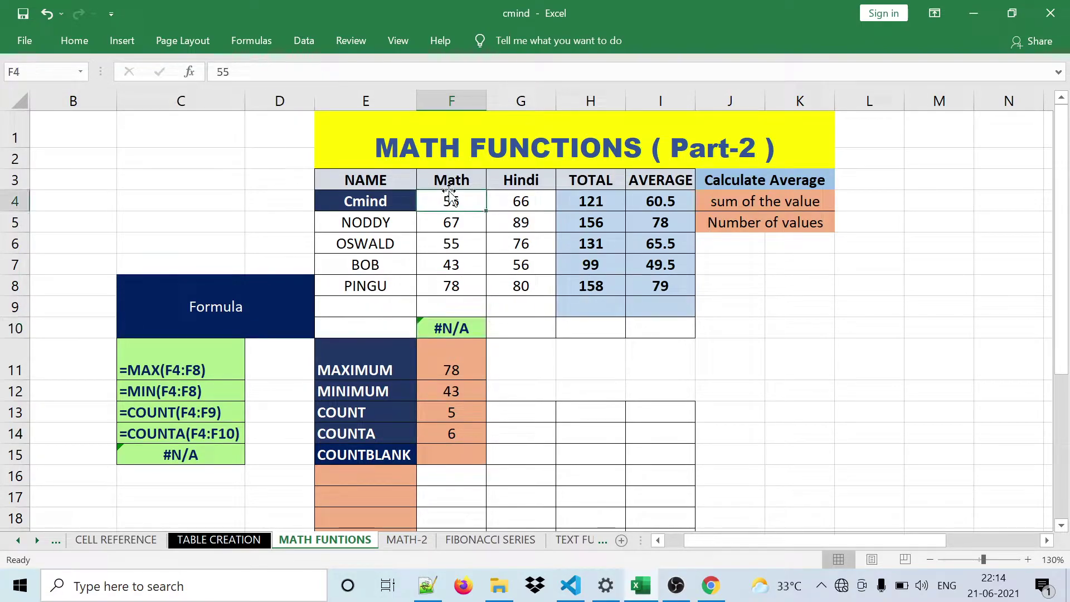
{"action": "left_click", "coordinate": [441, 326]}
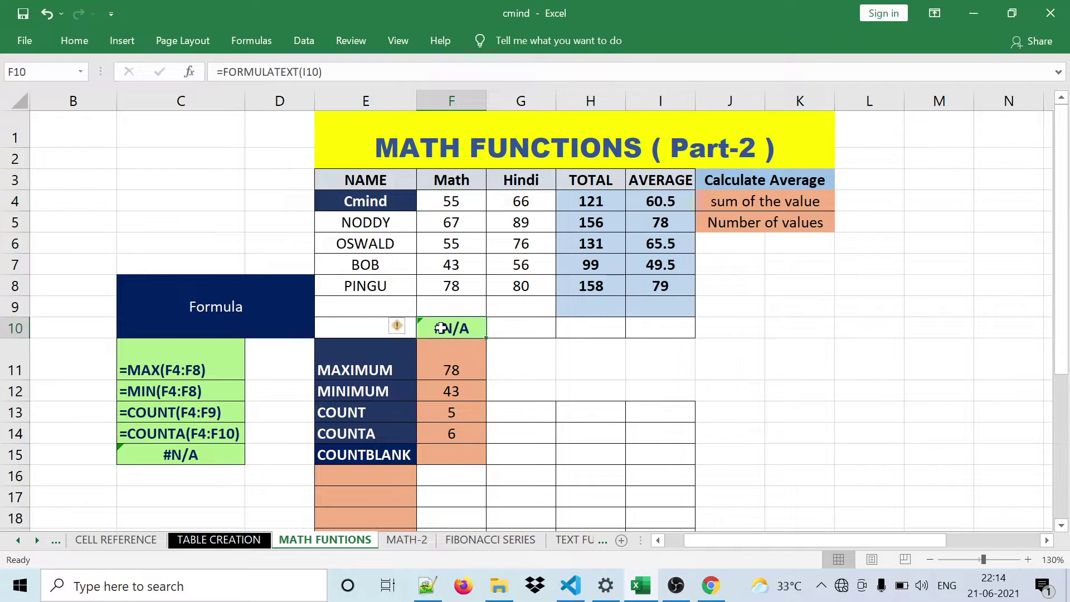
{"action": "left_click", "coordinate": [440, 204]}
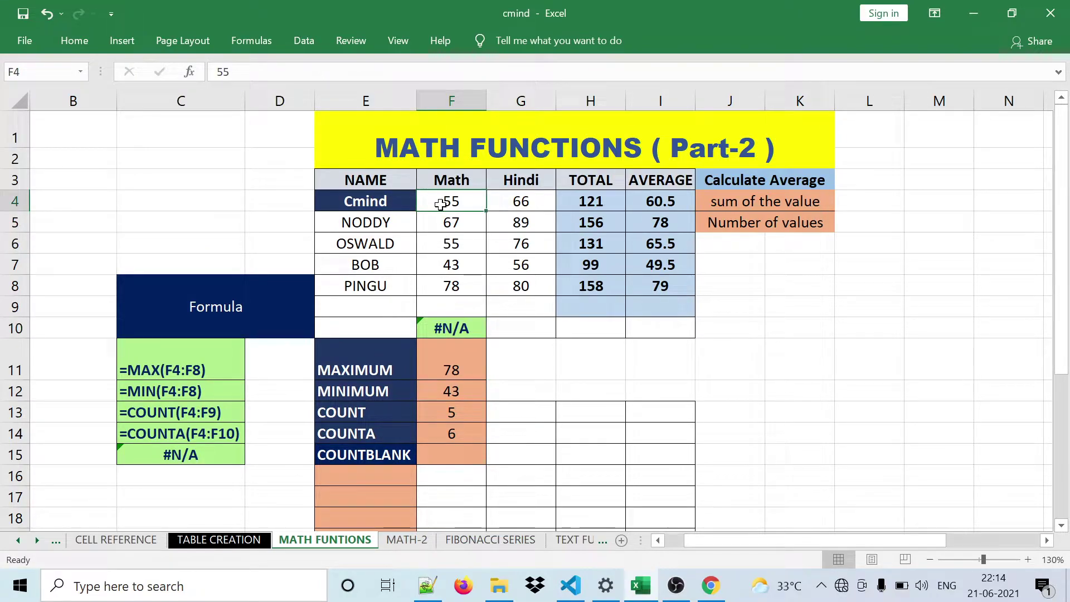
{"action": "left_click", "coordinate": [457, 324]}
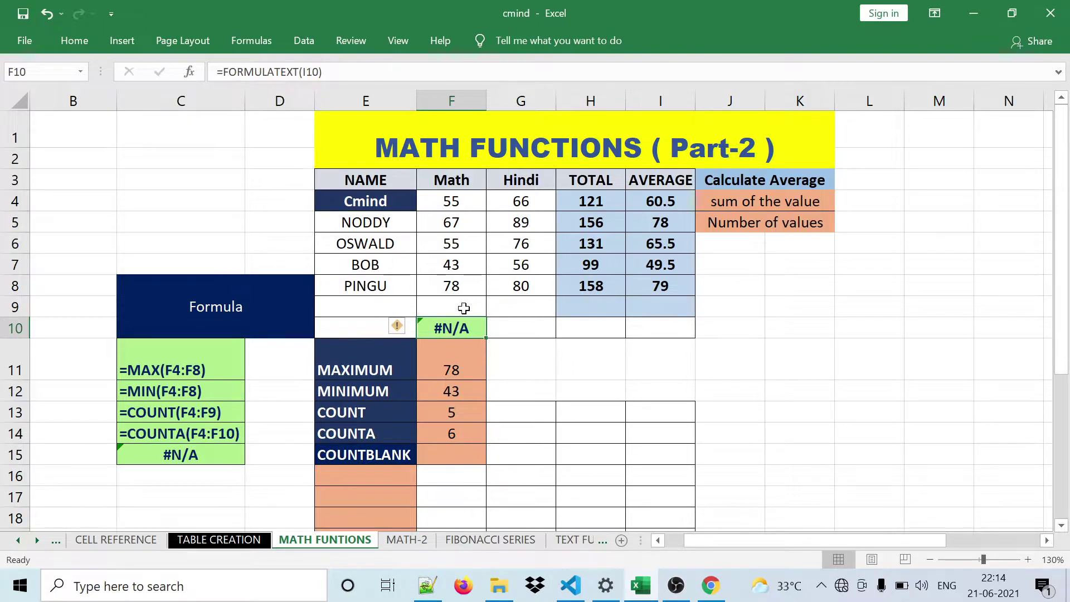
{"action": "left_click", "coordinate": [463, 440]}
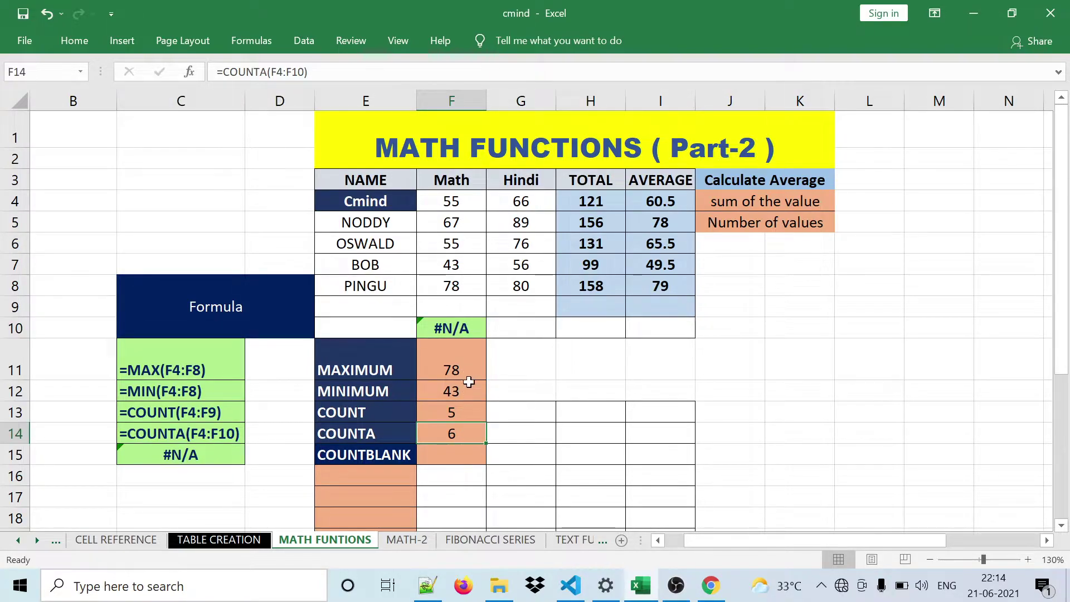
{"action": "left_click", "coordinate": [450, 304]}
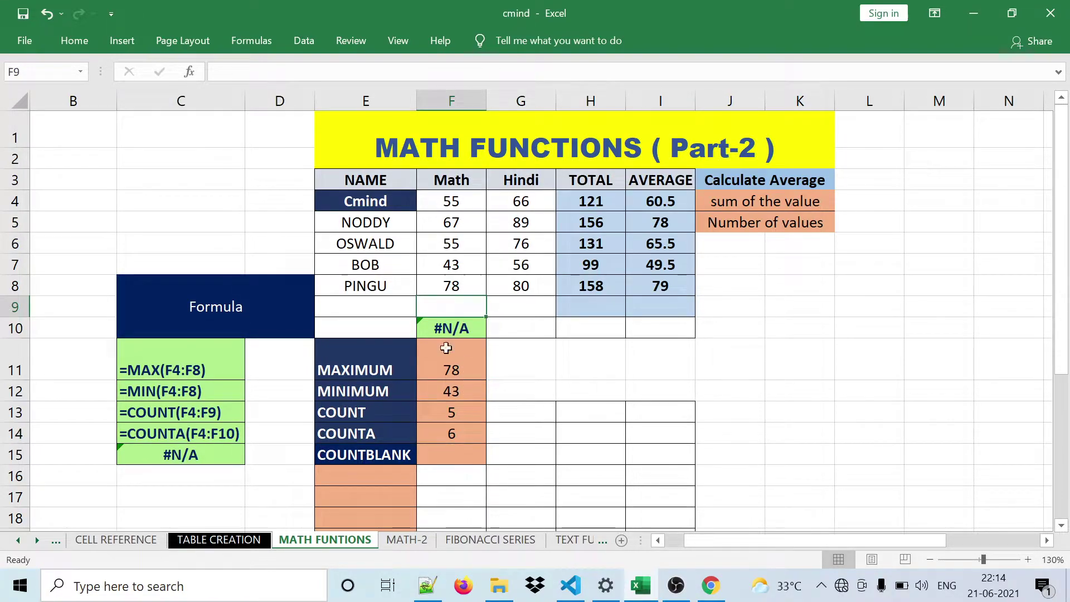
{"action": "left_click", "coordinate": [454, 434]}
{"action": "type", "text": "=COUNTA(F4:F10)"}
{"action": "left_click", "coordinate": [461, 313]}
{"action": "left_click", "coordinate": [447, 434]}
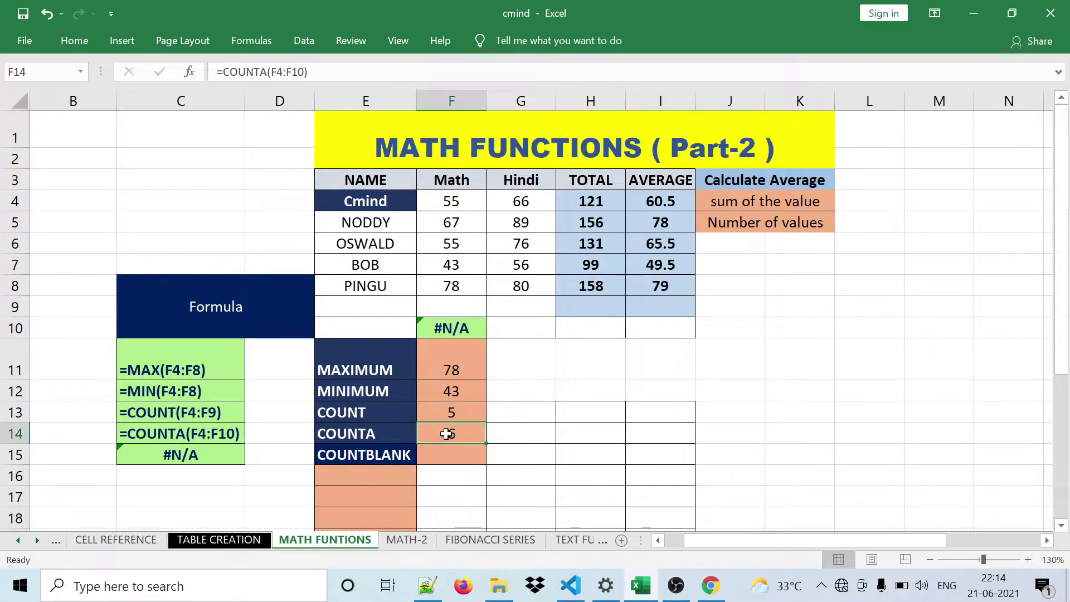
{"action": "left_click", "coordinate": [463, 333]}
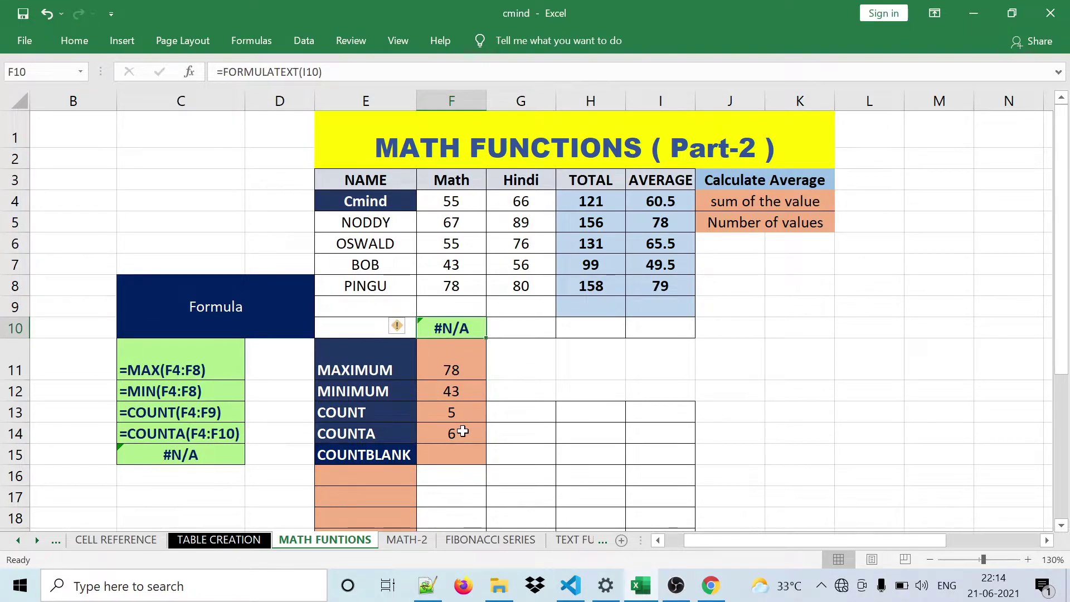
{"action": "left_click", "coordinate": [463, 432]}
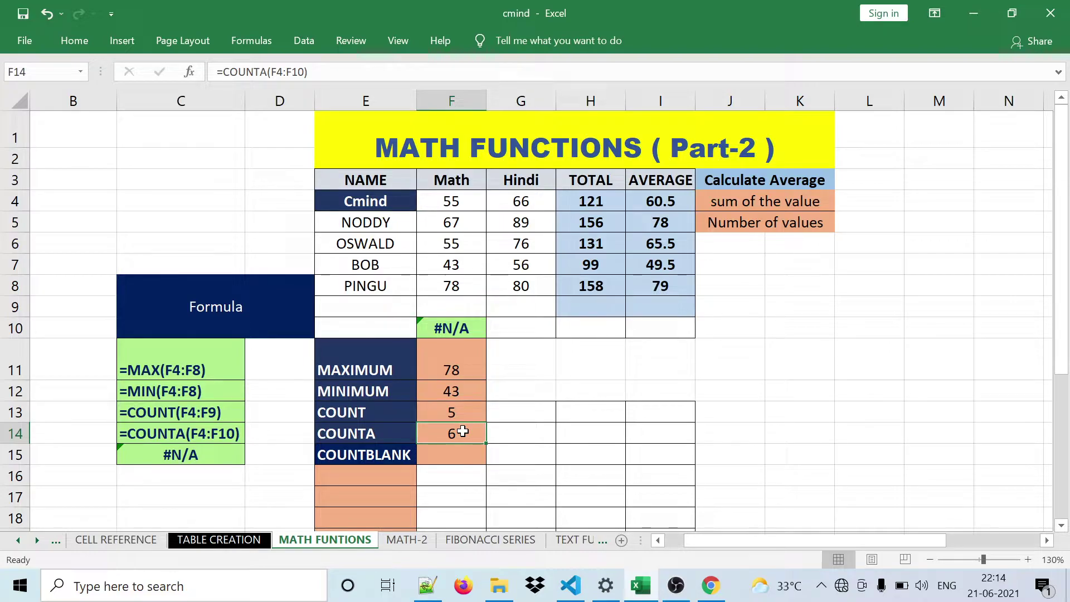
{"action": "left_click", "coordinate": [449, 333]}
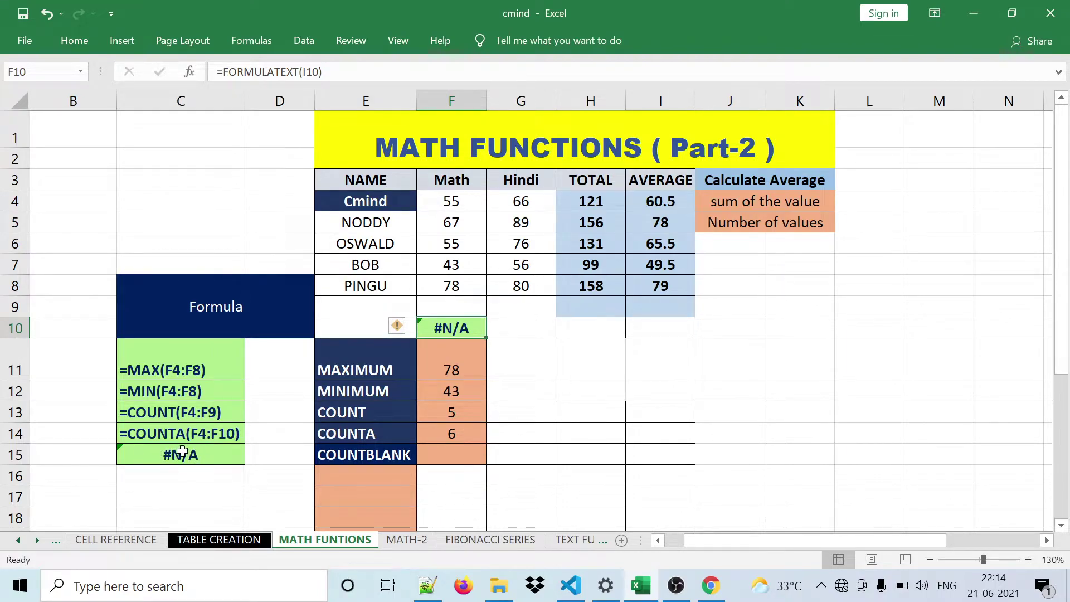
{"action": "left_click", "coordinate": [521, 435]}
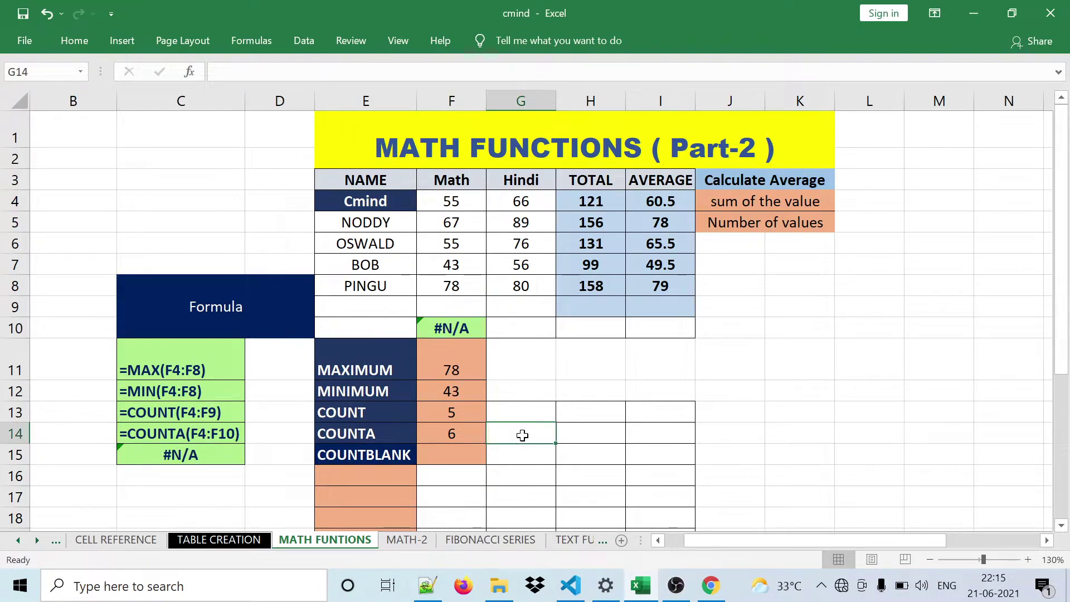
{"action": "left_click", "coordinate": [471, 436]}
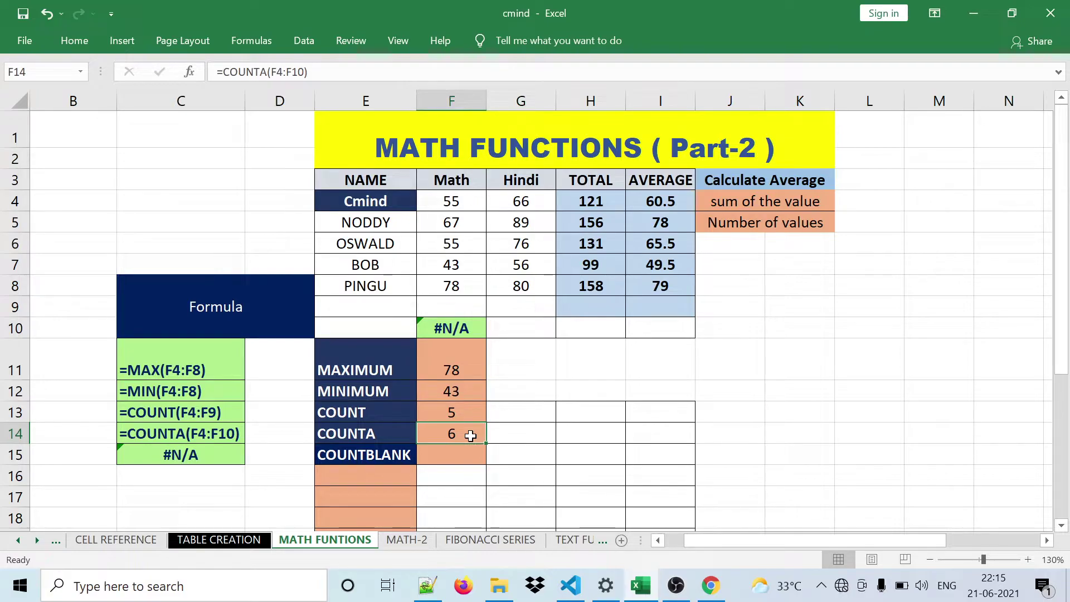
{"action": "left_click", "coordinate": [456, 411]}
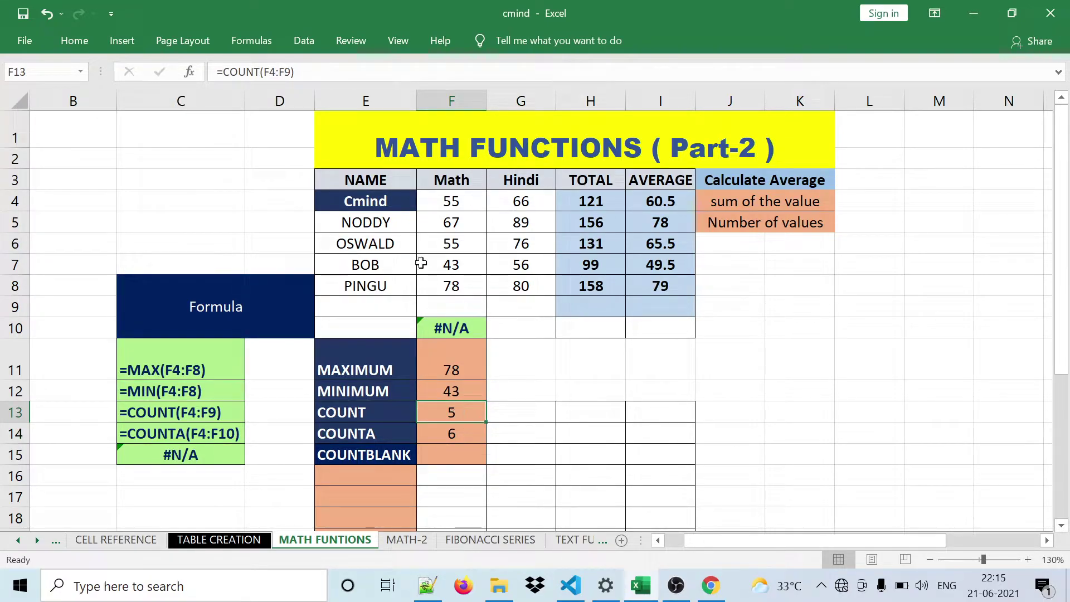
- Change the COUNT range in F13 to F4:F10, still returning 5
{"action": "left_click", "coordinate": [368, 72]}
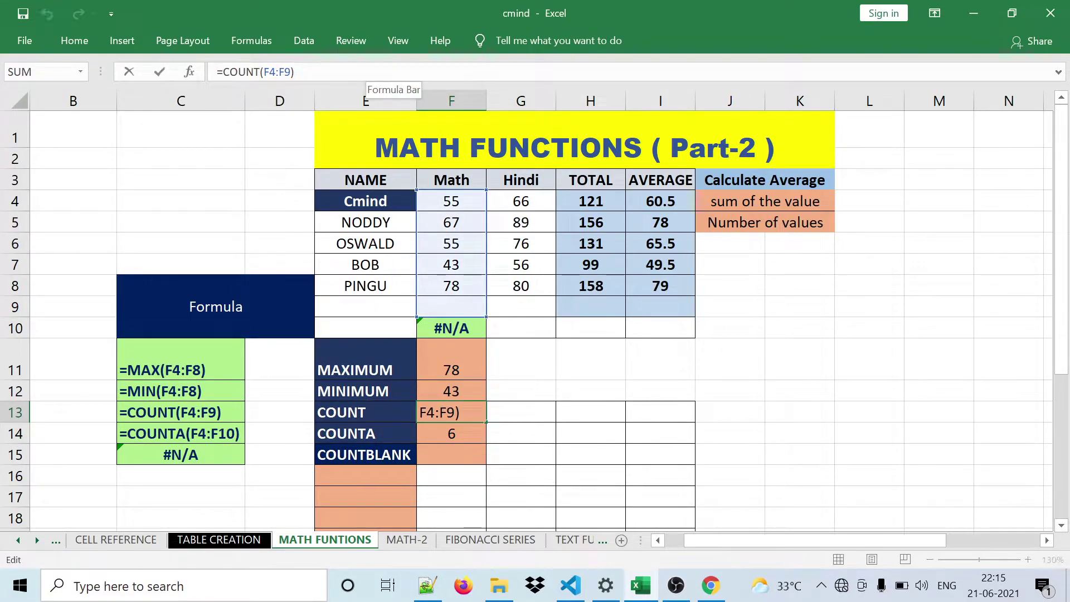
{"action": "key", "text": "BackSpace"}
{"action": "key", "text": "BackSpace"}
{"action": "key", "text": "BackSpace"}
{"action": "key", "text": "BackSpace"}
{"action": "key", "text": "BackSpace"}
{"action": "key", "text": "BackSpace"}
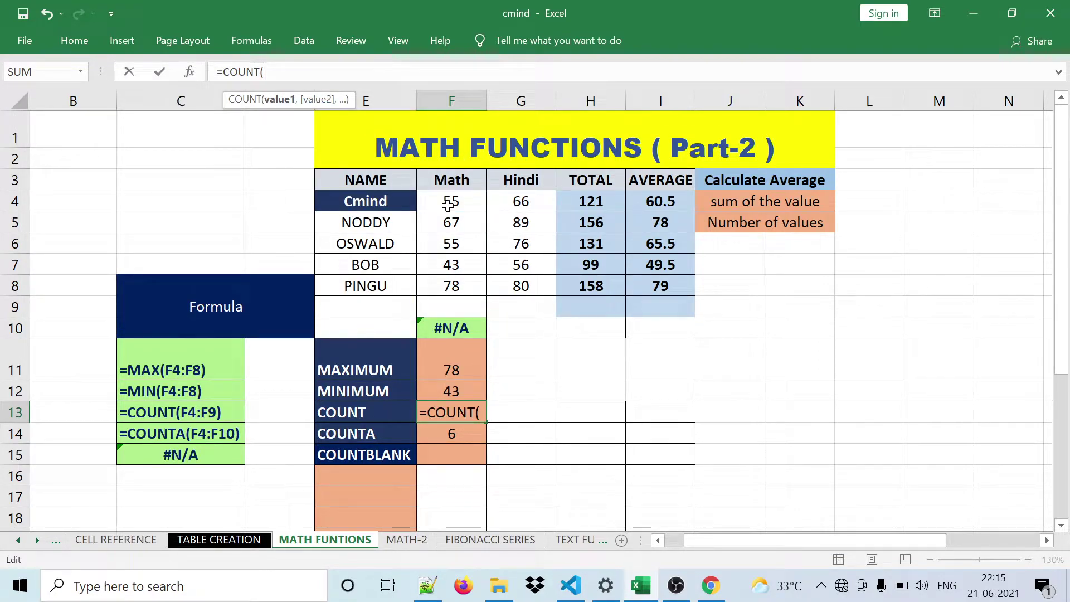
{"action": "left_click_drag", "start_coordinate": [447, 205], "coordinate": [459, 323]}
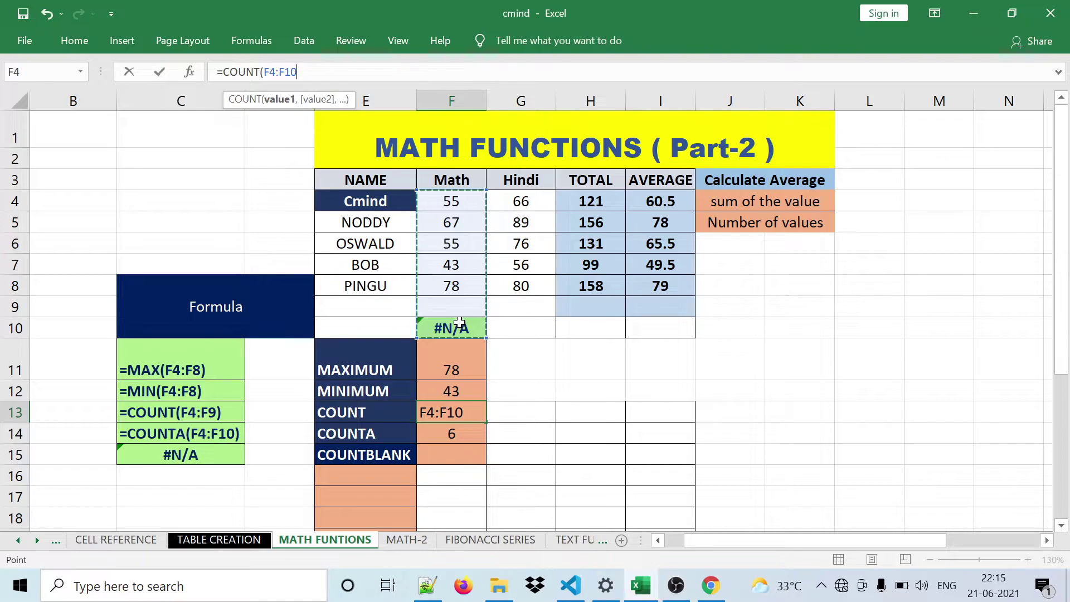
{"action": "type", "text": ")"}
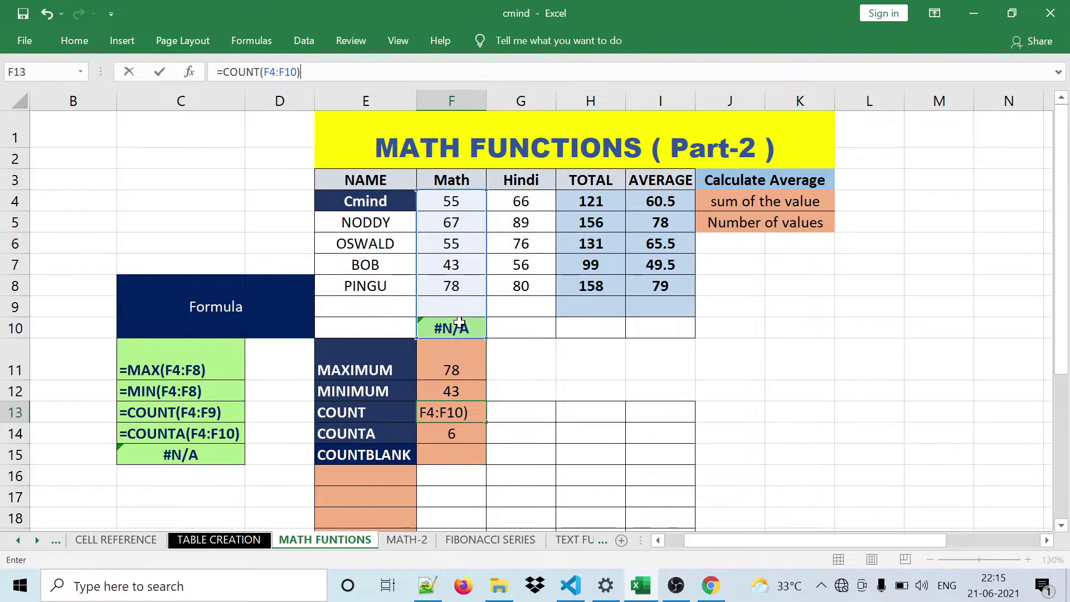
{"action": "key", "text": "Return"}
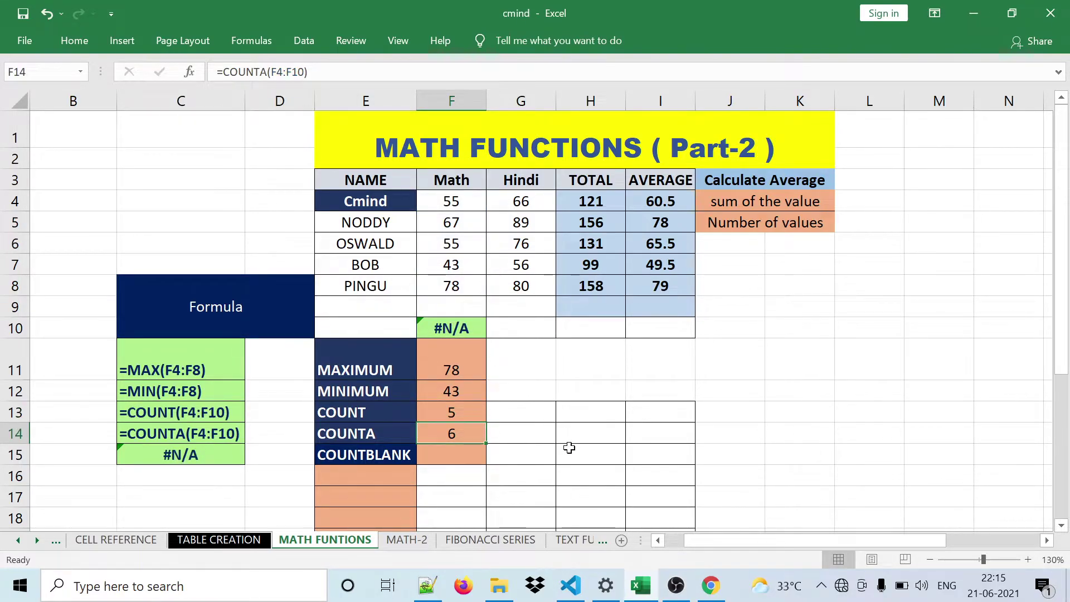
{"action": "left_click", "coordinate": [569, 448]}
{"action": "left_click", "coordinate": [463, 414]}
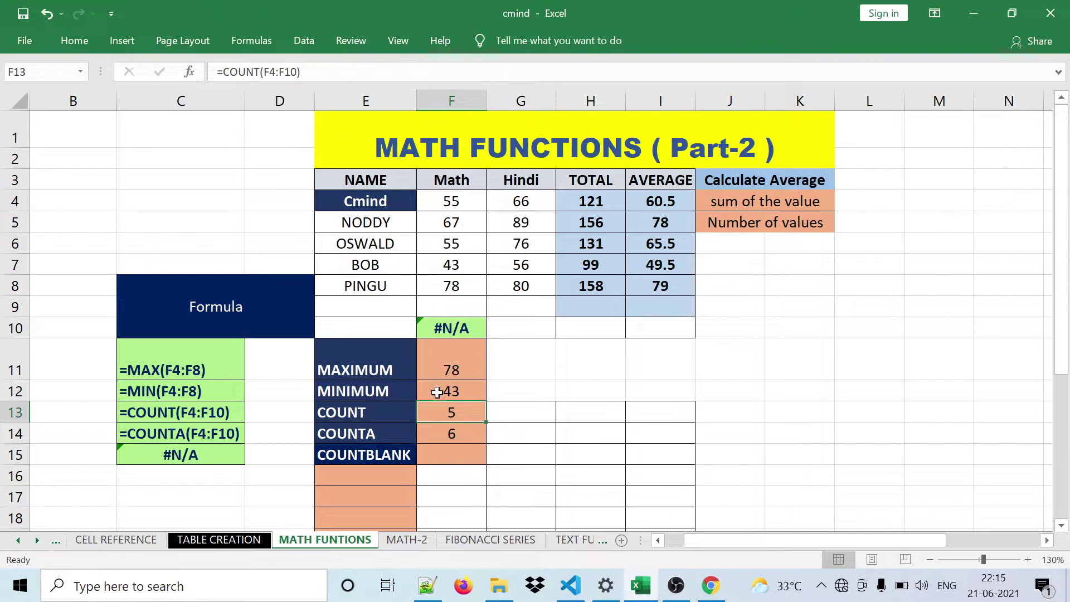
- Check the Math cells F4:F9 and the blank cell F9 for COUNTBLANK
{"action": "left_click", "coordinate": [441, 455]}
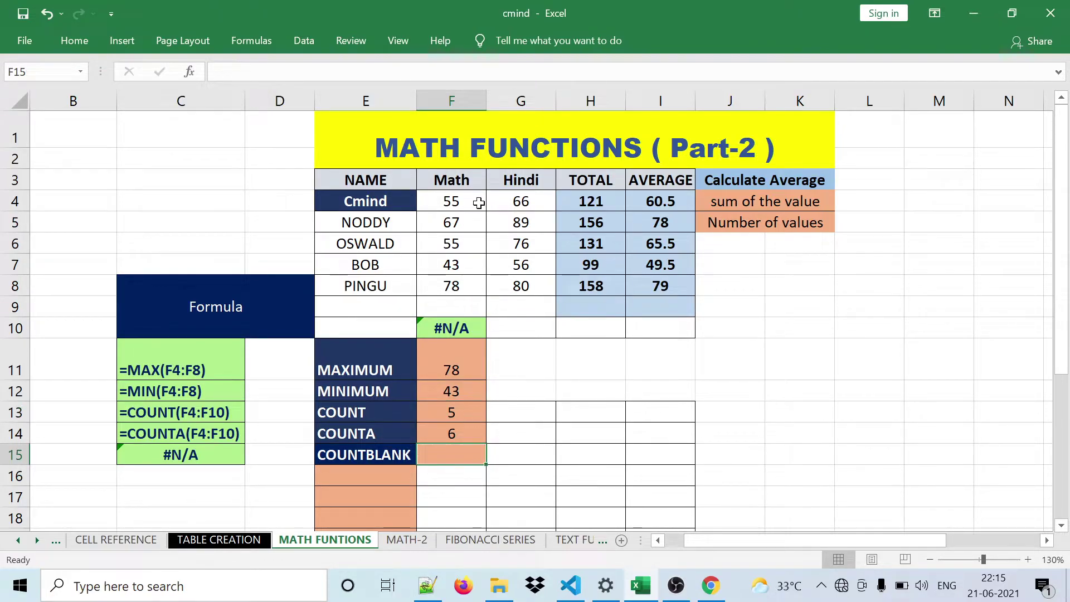
{"action": "left_click_drag", "start_coordinate": [469, 199], "coordinate": [460, 310]}
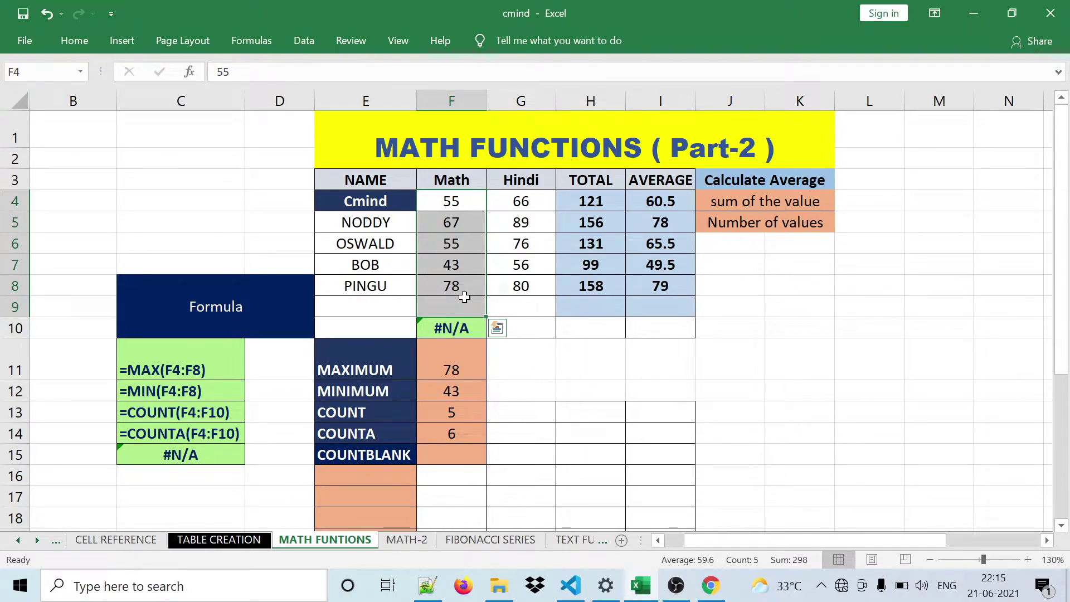
{"action": "left_click", "coordinate": [465, 298]}
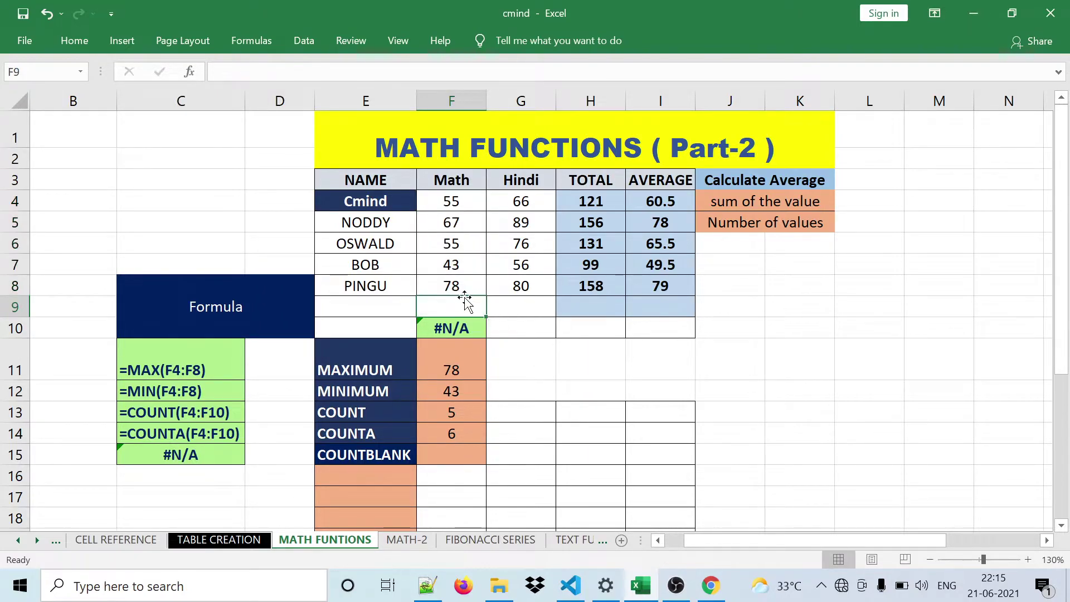
- Fix the #NAME? error in F15 by entering =COUNTBLANK(F4:F9), returning 1
{"action": "left_click", "coordinate": [447, 453]}
{"action": "type", "text": "="}
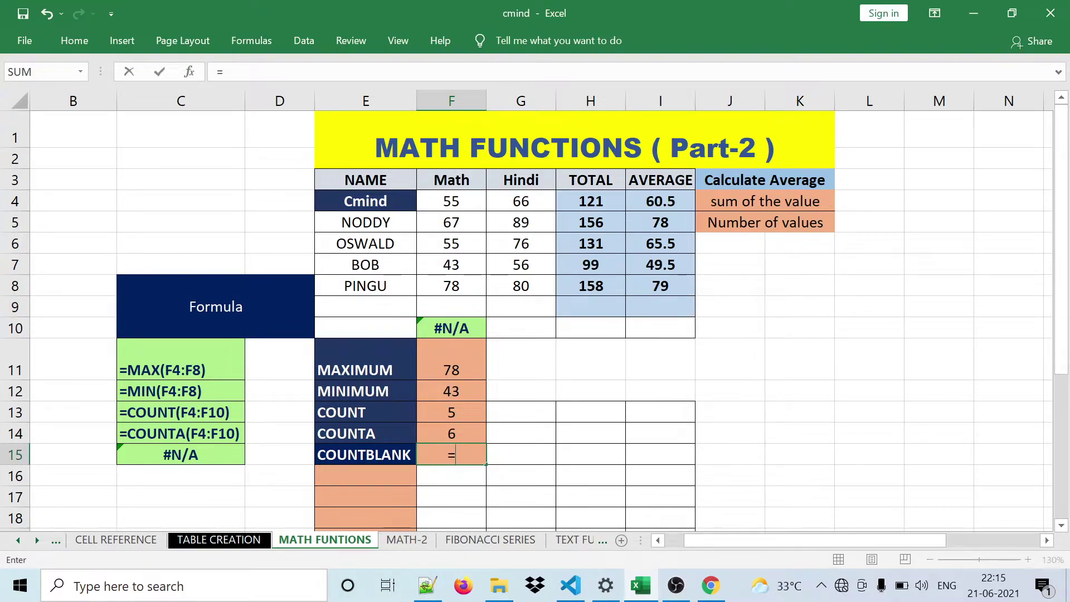
{"action": "type", "text": "c"}
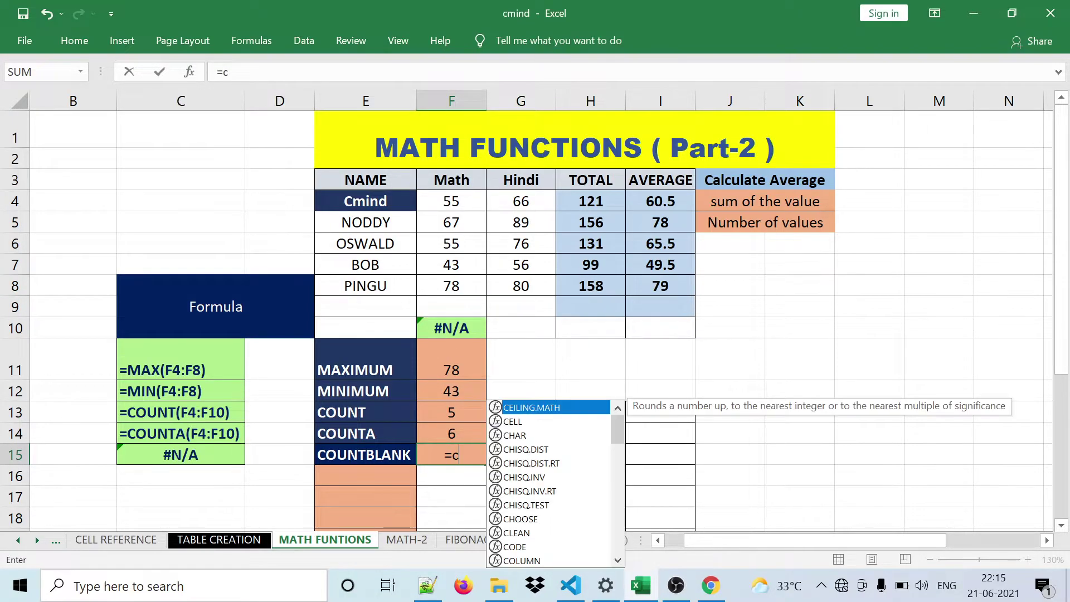
{"action": "type", "text": "ount"}
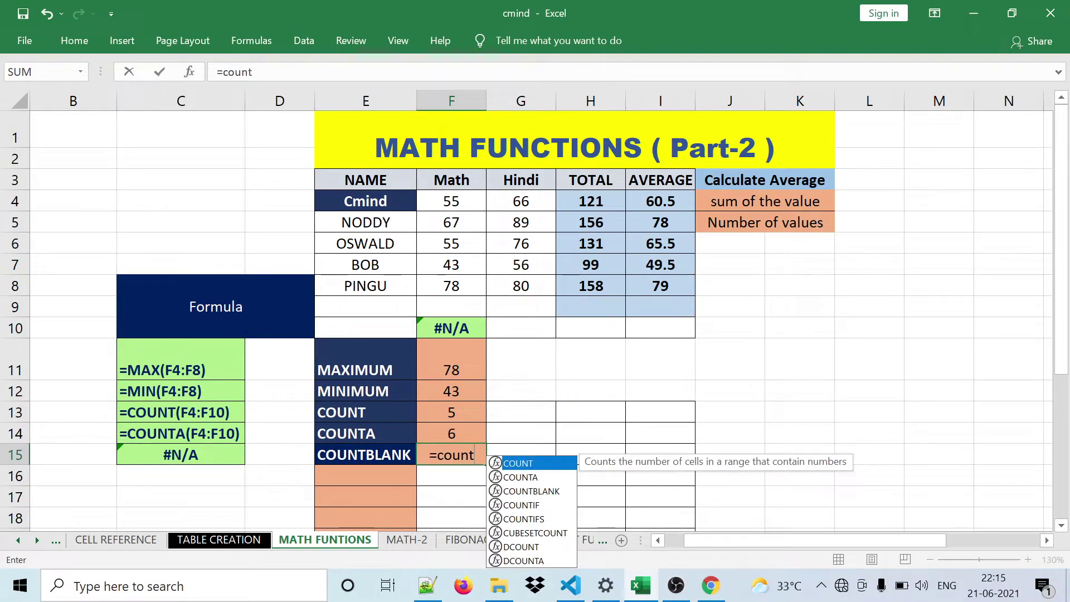
{"action": "key", "text": "Down"}
{"action": "key", "text": "Down"}
{"action": "key", "text": "Return"}
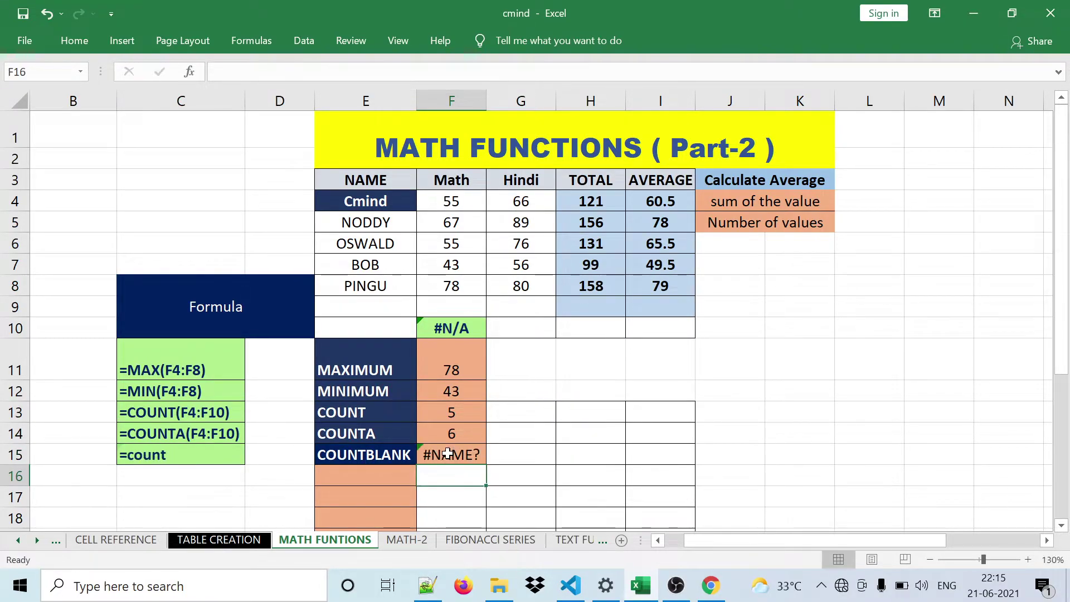
{"action": "left_click", "coordinate": [448, 454]}
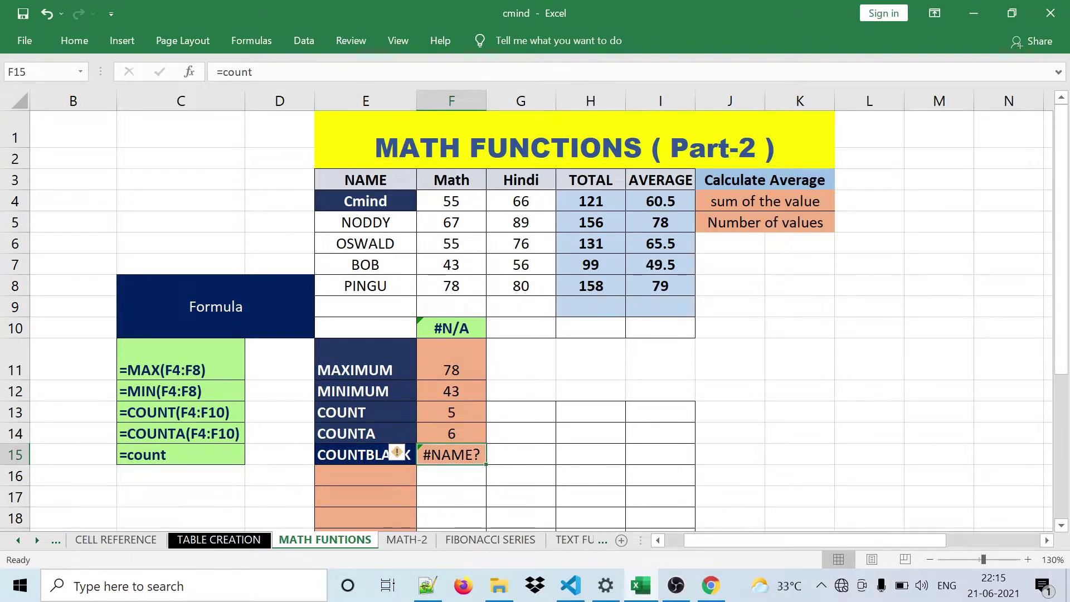
{"action": "left_click", "coordinate": [337, 73]}
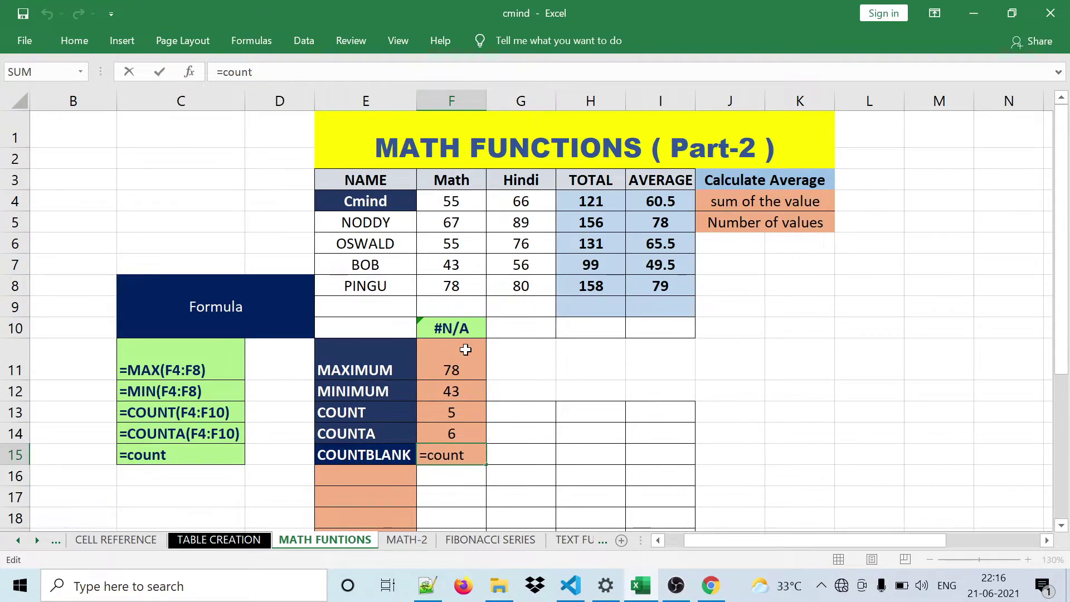
{"action": "type", "text": "b"}
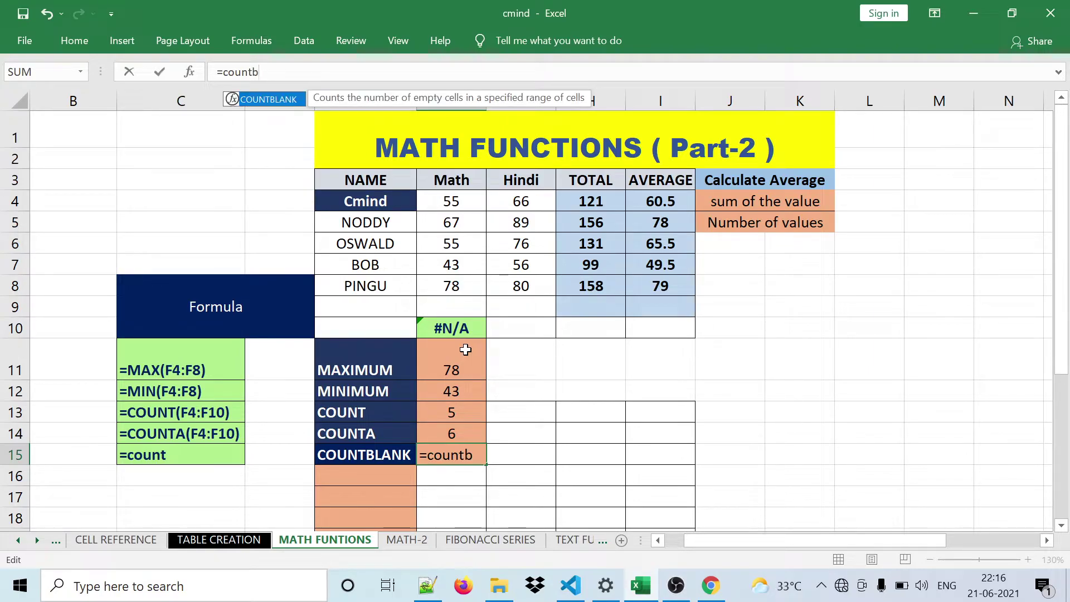
{"action": "double_click", "coordinate": [276, 100]}
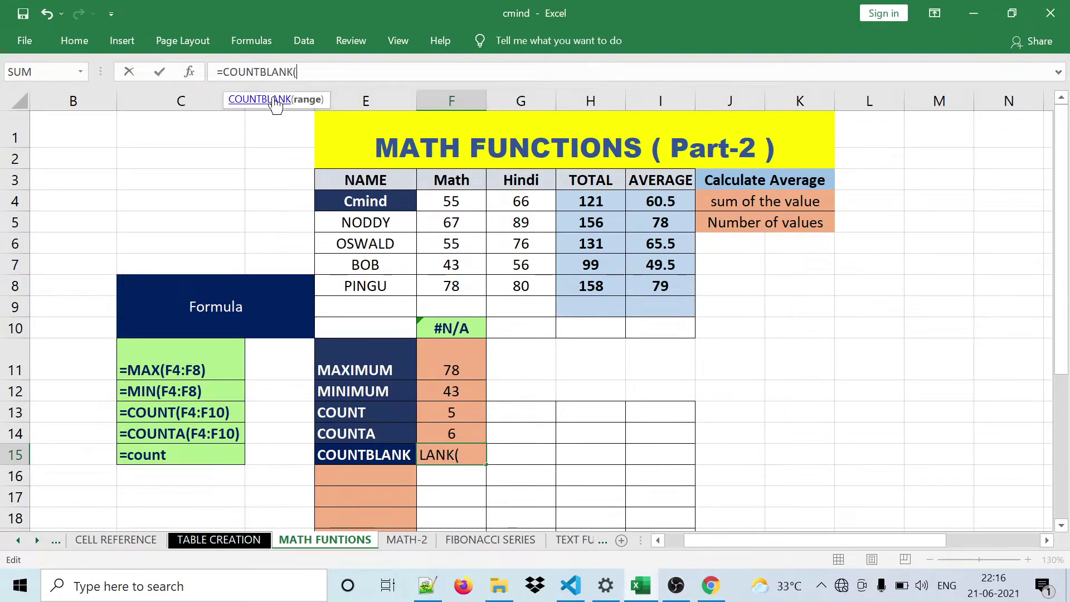
{"action": "left_click_drag", "start_coordinate": [453, 202], "coordinate": [460, 308]}
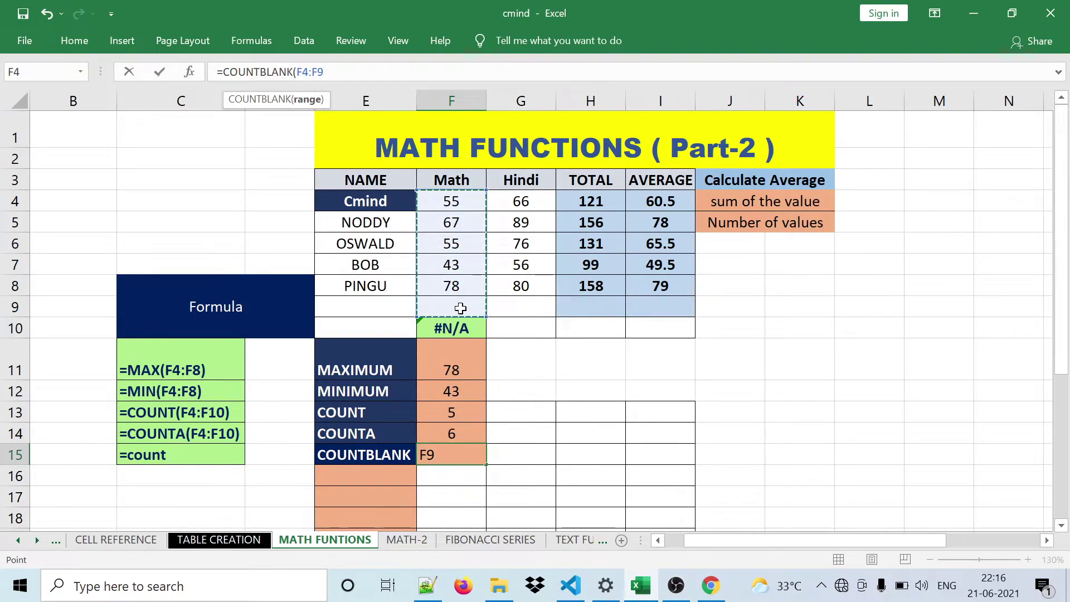
{"action": "type", "text": ")"}
{"action": "key", "text": "Return"}
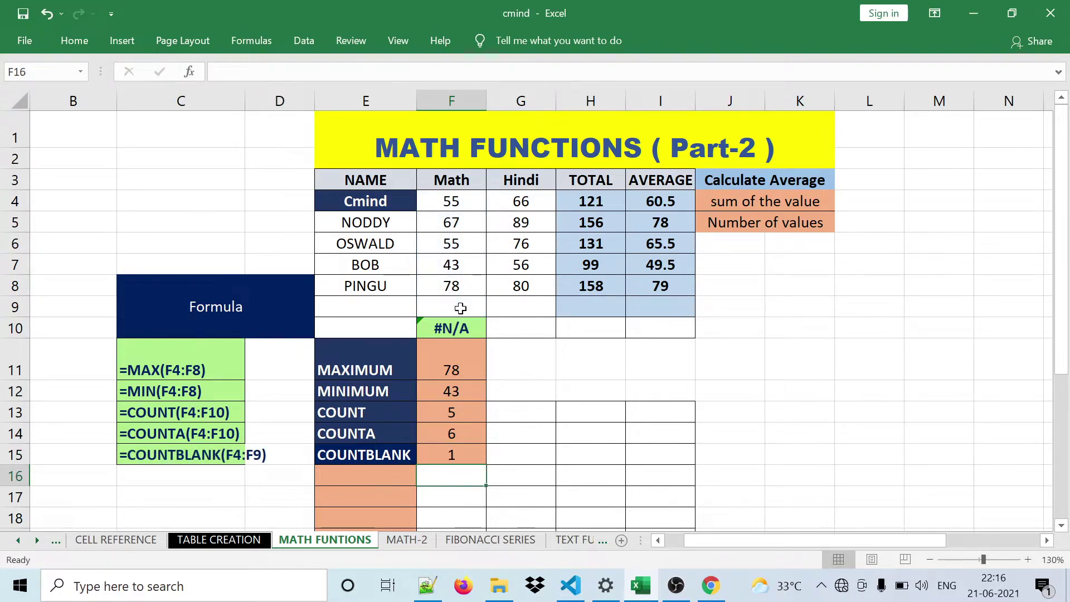
- Verify the COUNTBLANK result 1 against the blank cell F9 in F4:F9
{"action": "left_click", "coordinate": [466, 455]}
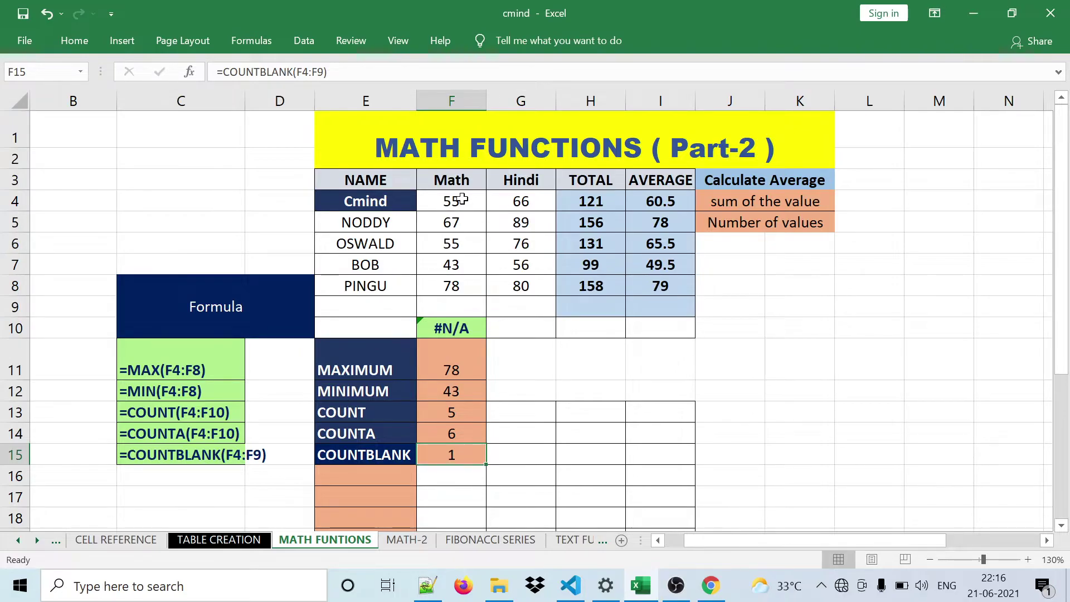
{"action": "left_click_drag", "start_coordinate": [462, 199], "coordinate": [452, 306]}
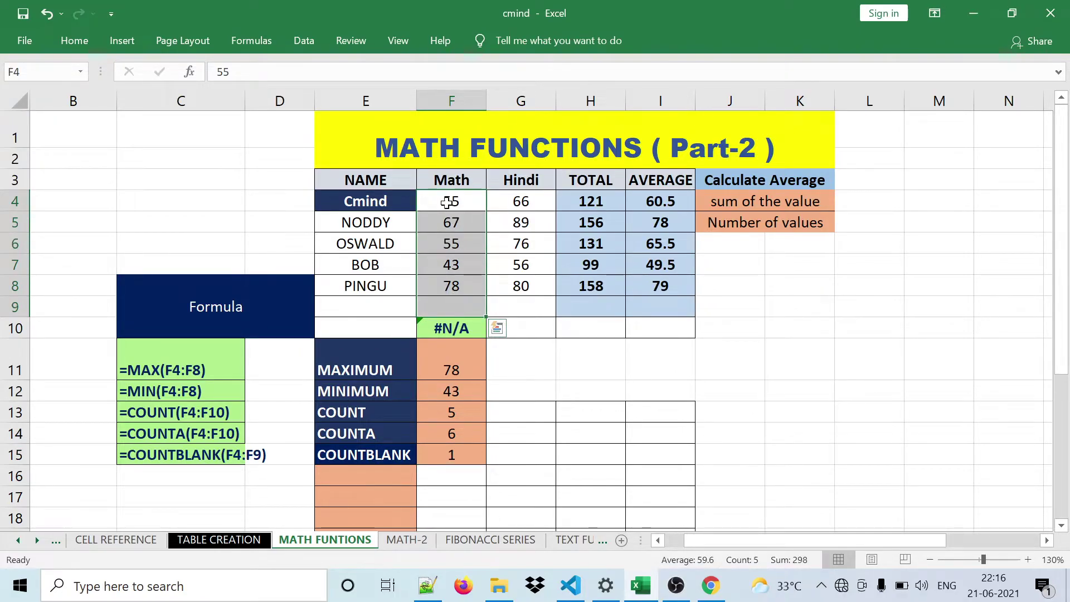
{"action": "left_click", "coordinate": [438, 307]}
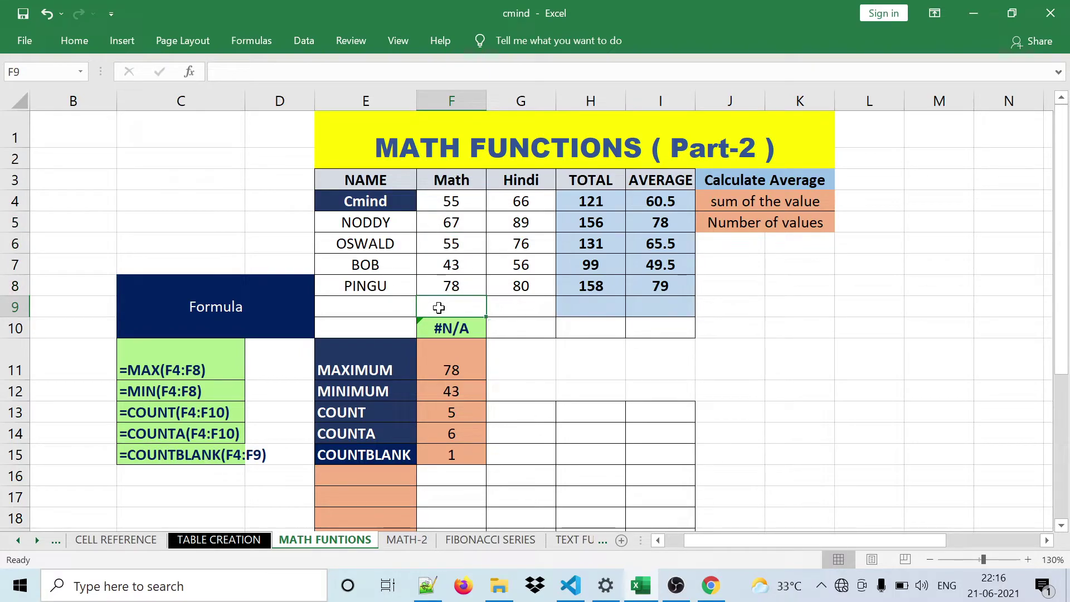
{"action": "left_click", "coordinate": [465, 459]}
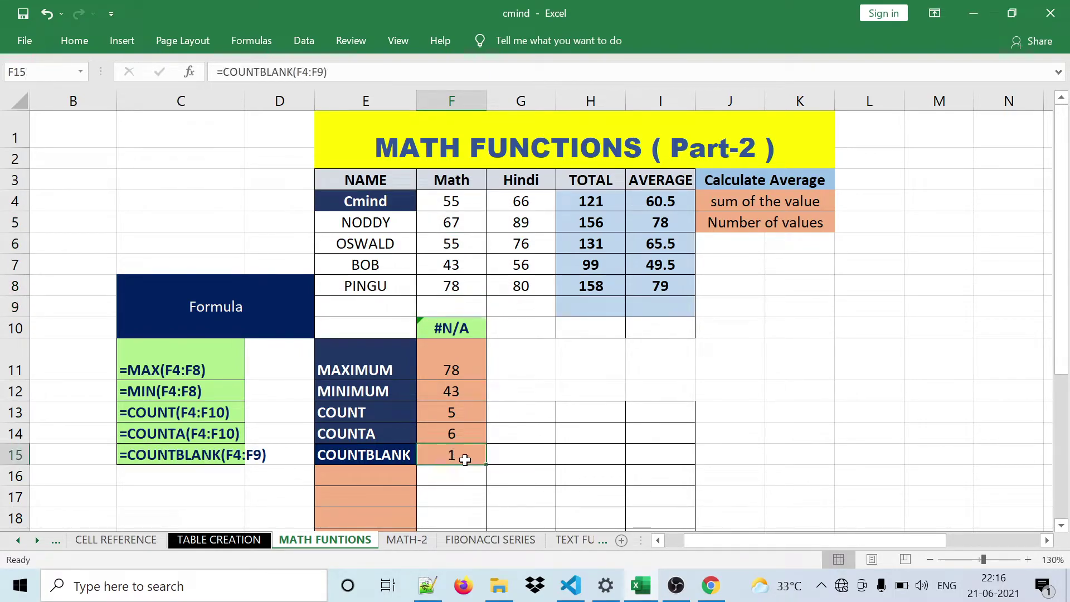
{"action": "left_click", "coordinate": [340, 327]}
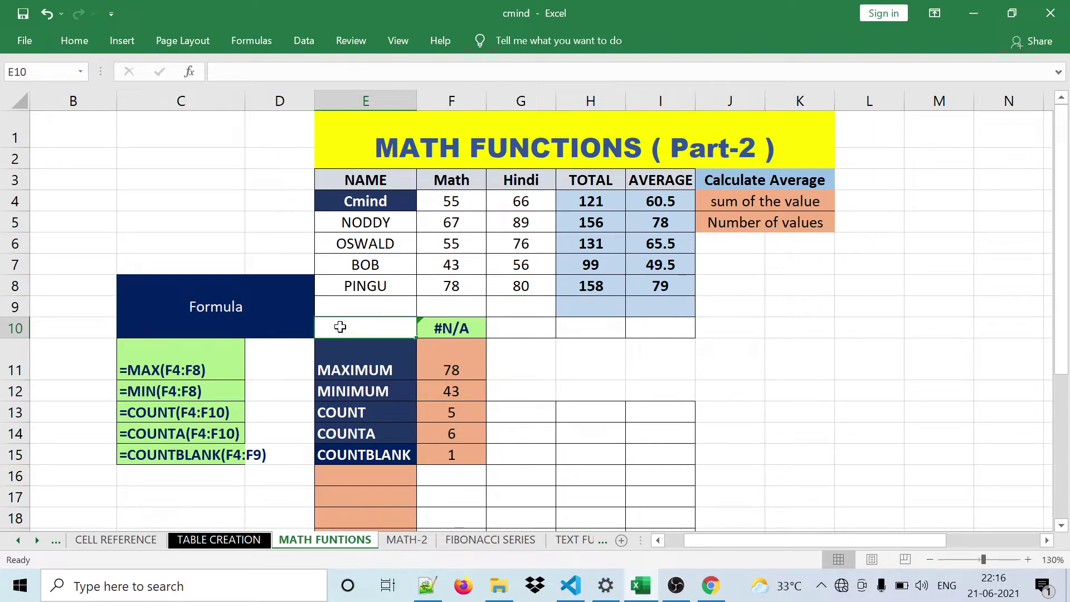
- Insert an entire new row at row 10
{"action": "right_click", "coordinate": [340, 327]}
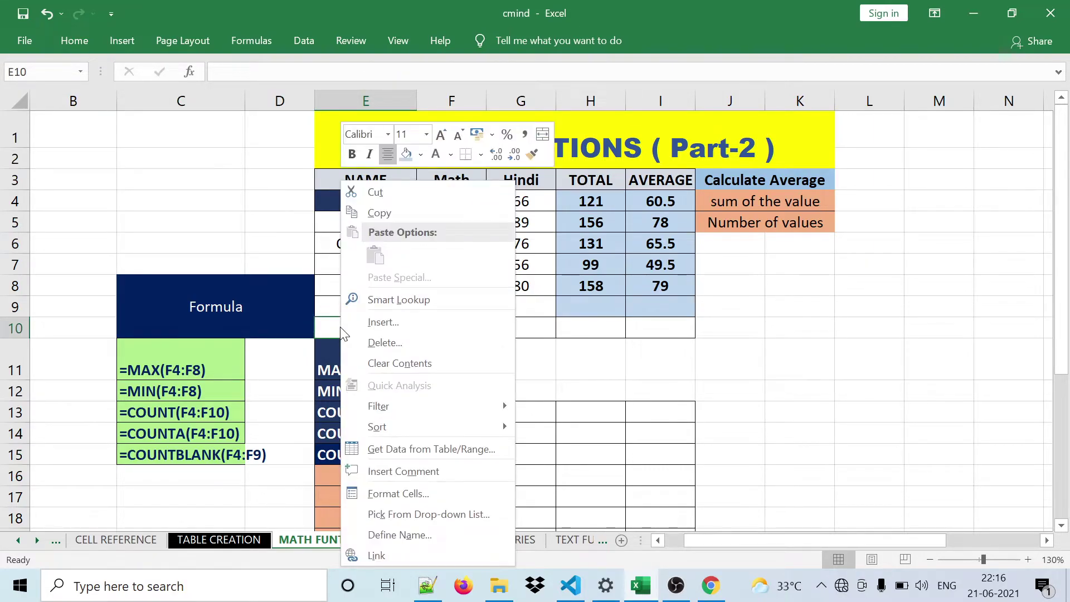
{"action": "left_click", "coordinate": [413, 324]}
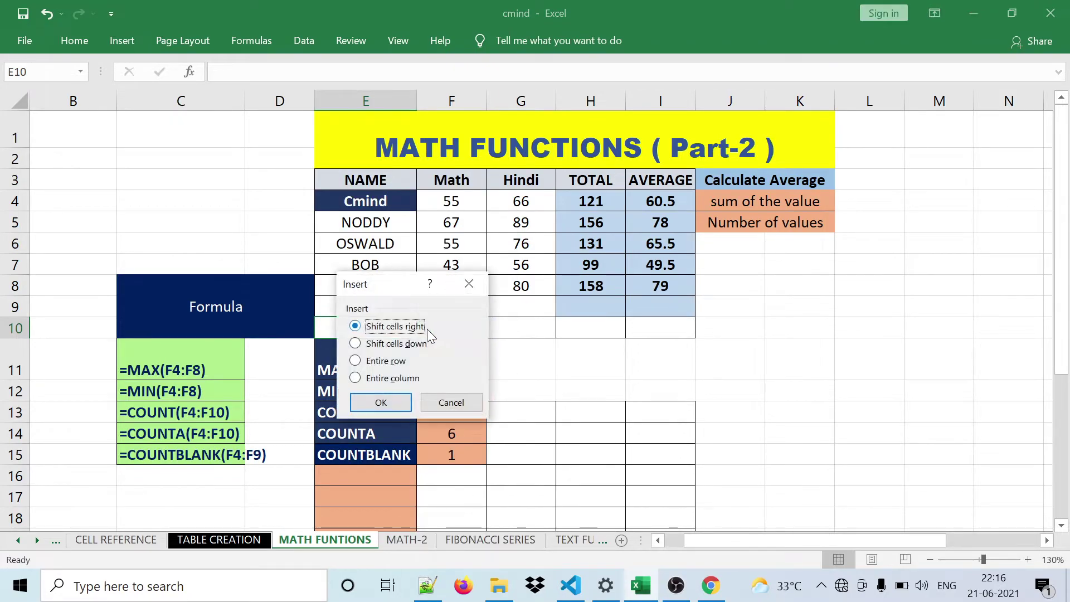
{"action": "left_click", "coordinate": [370, 363]}
{"action": "left_click", "coordinate": [381, 403]}
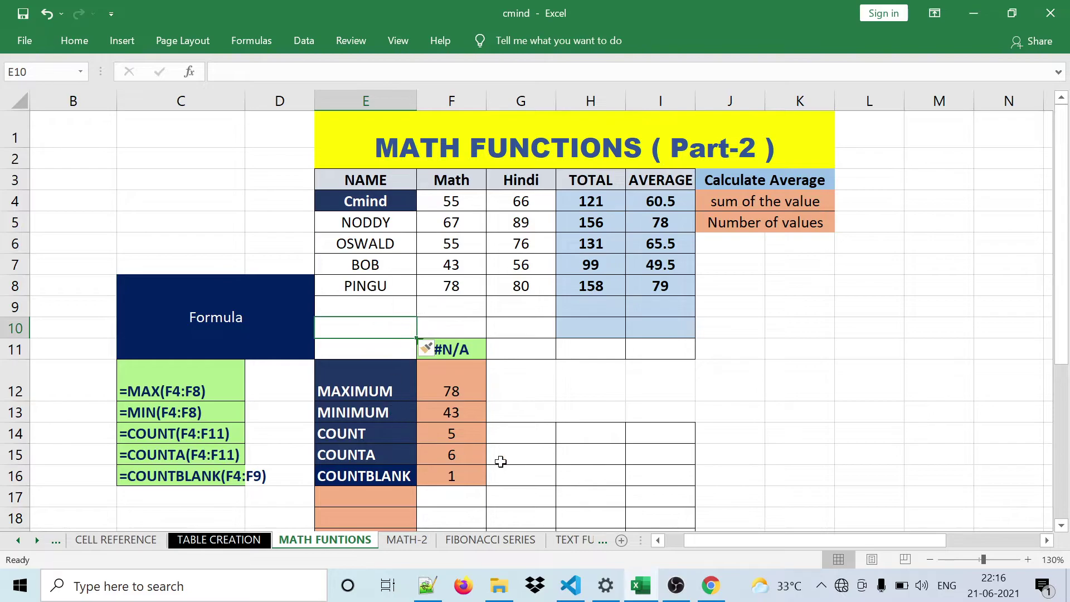
- Change the COUNTBLANK range in F16 to F4:F10, giving 2
{"action": "left_click", "coordinate": [453, 488]}
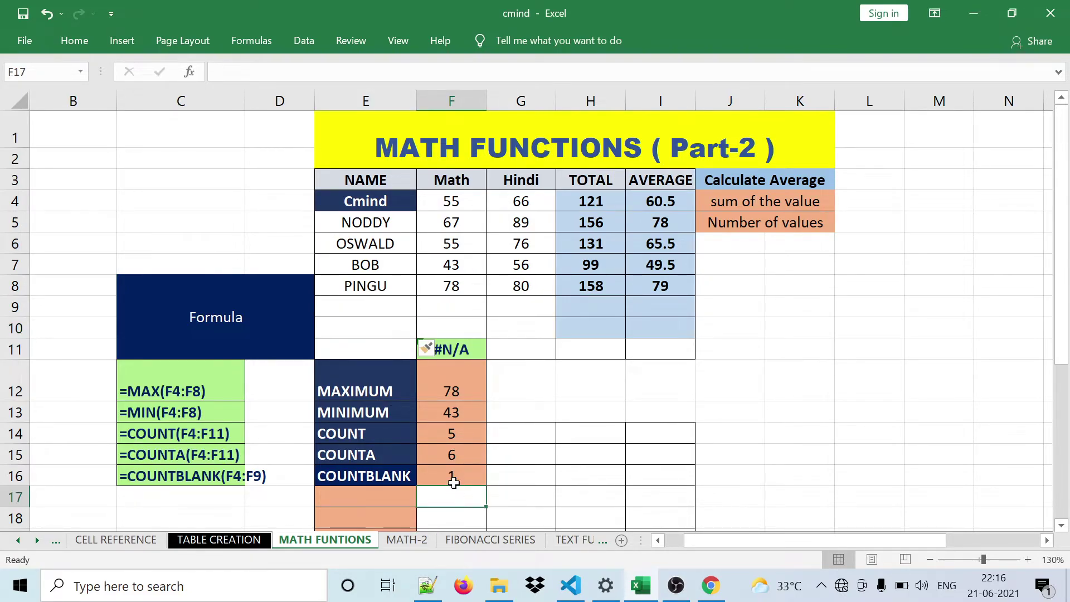
{"action": "left_click", "coordinate": [454, 480]}
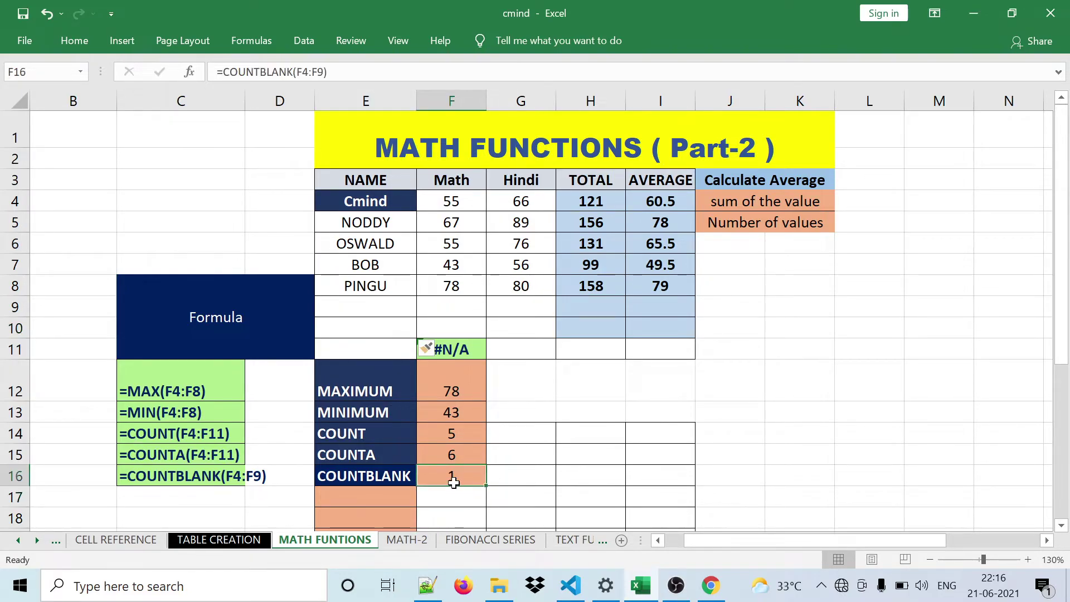
{"action": "left_click", "coordinate": [362, 73]}
{"action": "key", "text": "BackSpace"}
{"action": "key", "text": "BackSpace"}
{"action": "key", "text": "BackSpace"}
{"action": "key", "text": "BackSpace"}
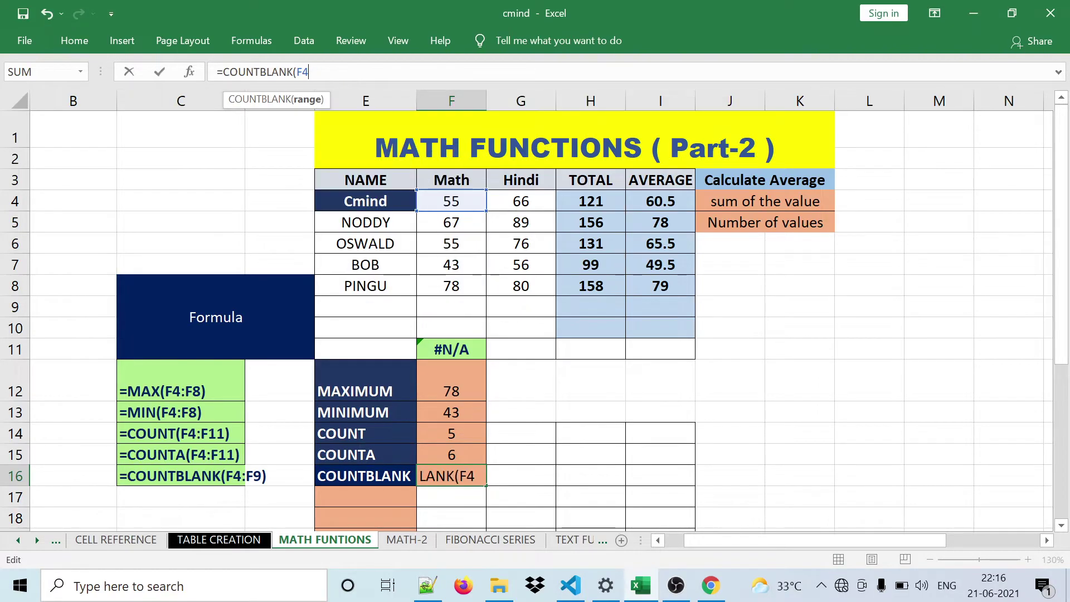
{"action": "key", "text": "BackSpace"}
{"action": "key", "text": "BackSpace"}
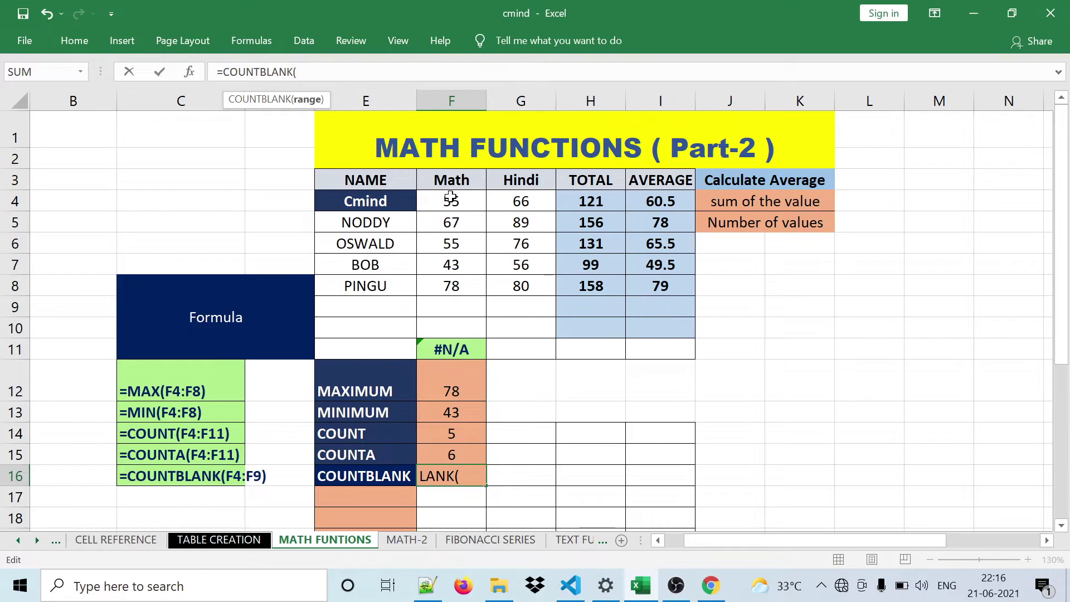
{"action": "left_click_drag", "start_coordinate": [450, 200], "coordinate": [462, 328]}
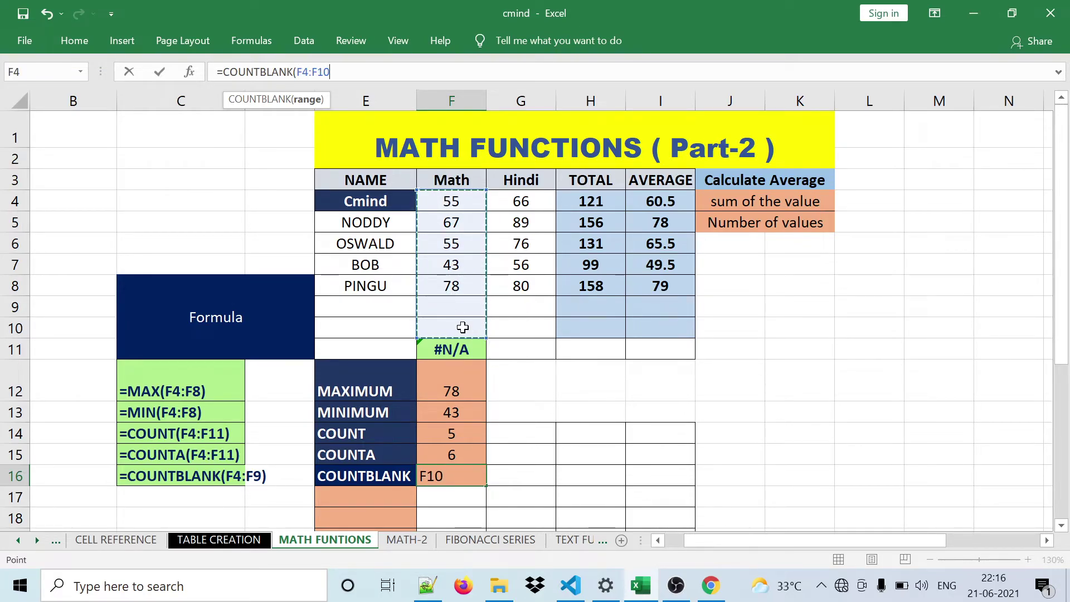
{"action": "type", "text": ")"}
{"action": "key", "text": "Return"}
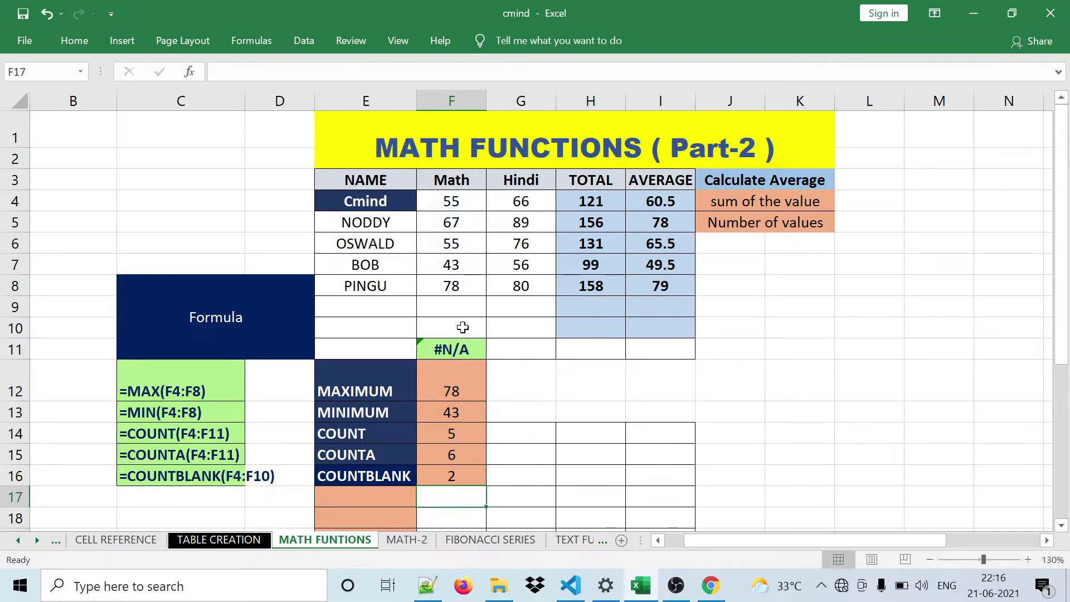
{"action": "left_click", "coordinate": [470, 478]}
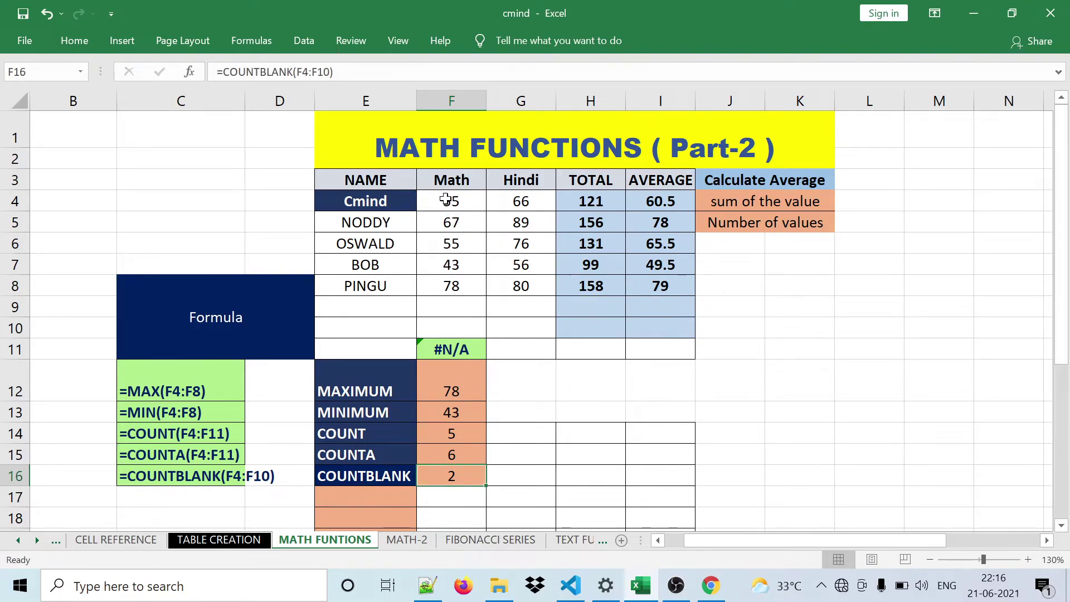
- Highlight F4:F10 as the counted range, then widen column C
{"action": "left_click_drag", "start_coordinate": [446, 199], "coordinate": [454, 329]}
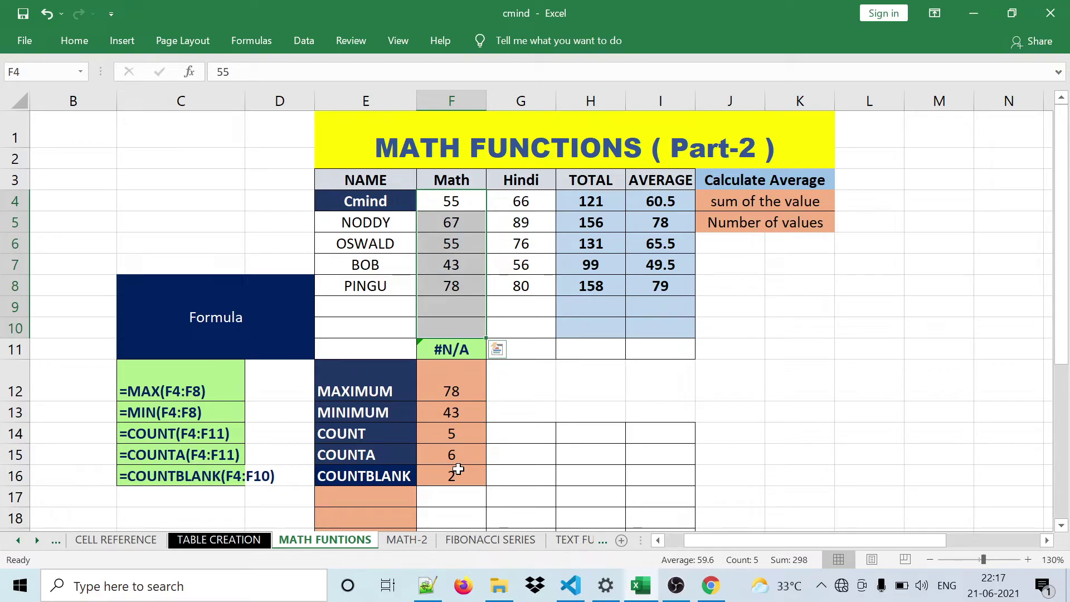
{"action": "left_click", "coordinate": [459, 470]}
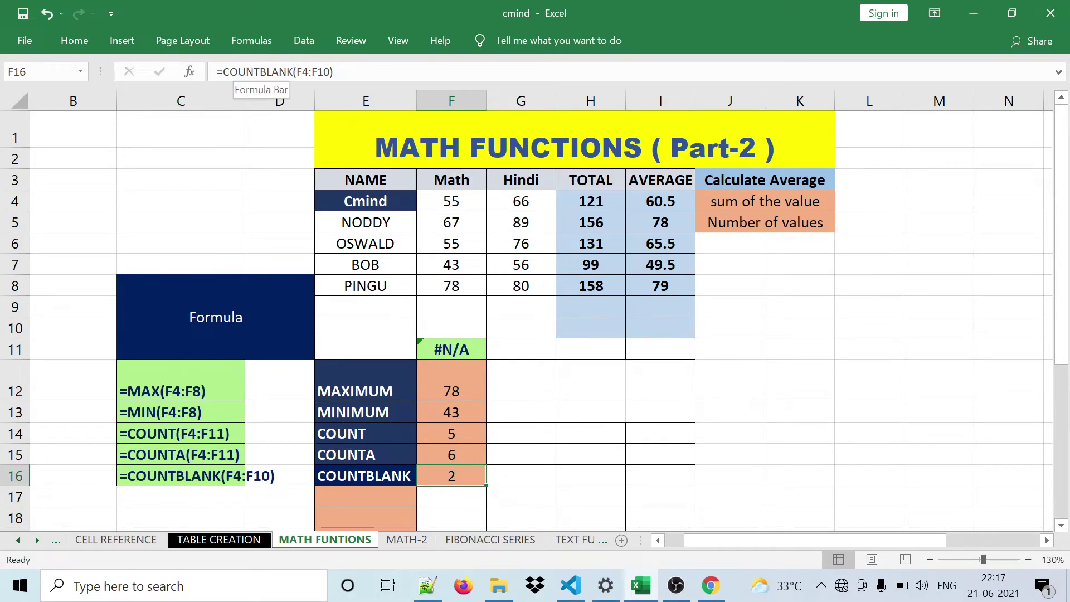
{"action": "left_click_drag", "start_coordinate": [245, 101], "coordinate": [279, 102]}
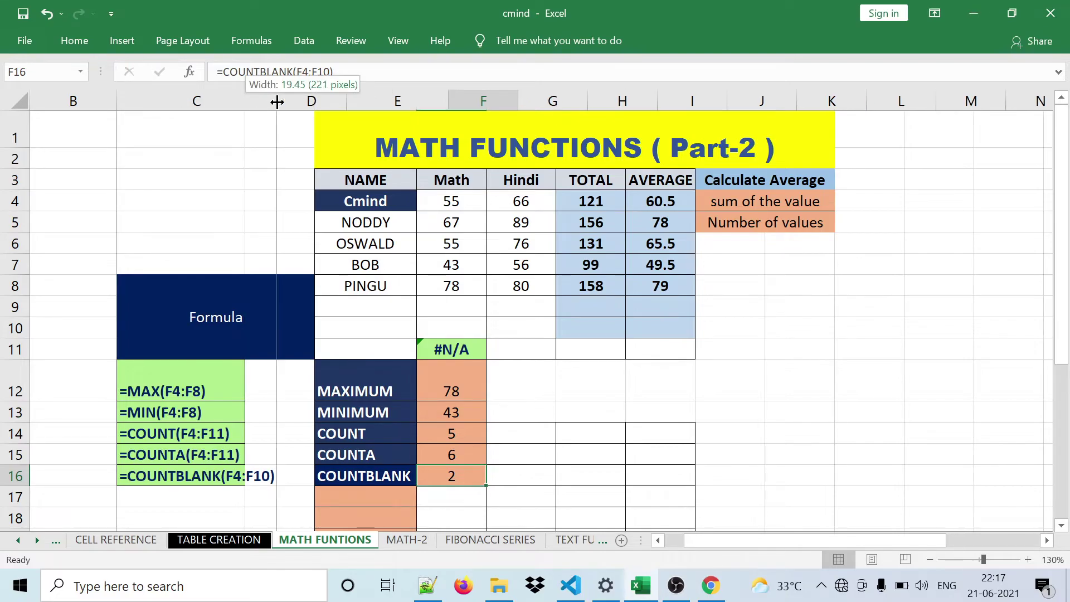
- Review the function labels, the MAX, MIN and COUNT formulas, and the FORMULATEXT in C12
{"action": "left_click", "coordinate": [401, 387]}
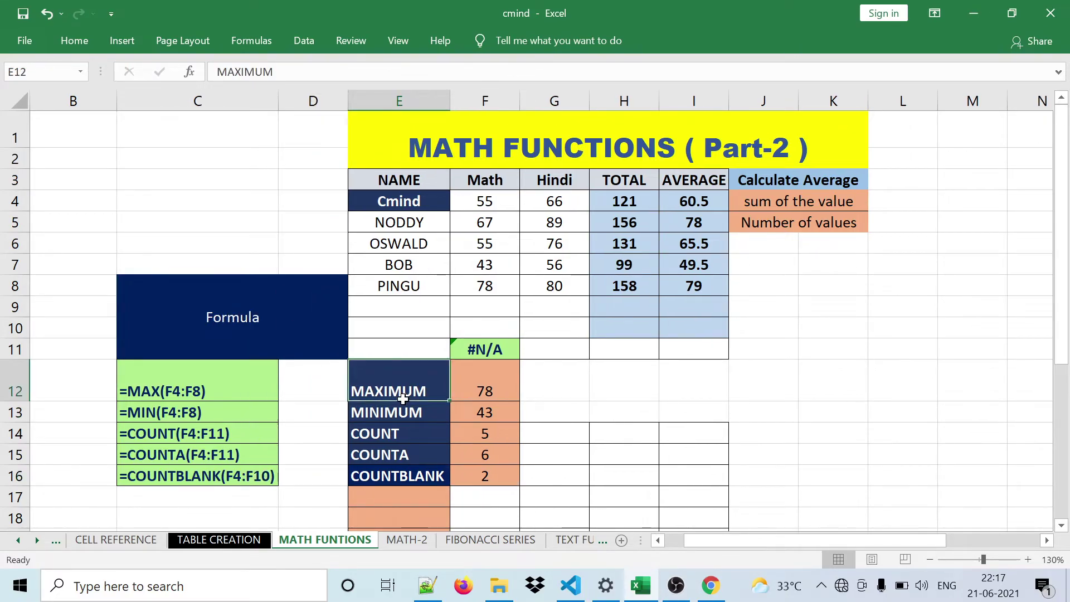
{"action": "left_click", "coordinate": [409, 427]}
{"action": "left_click", "coordinate": [402, 384]}
{"action": "left_click", "coordinate": [395, 411]}
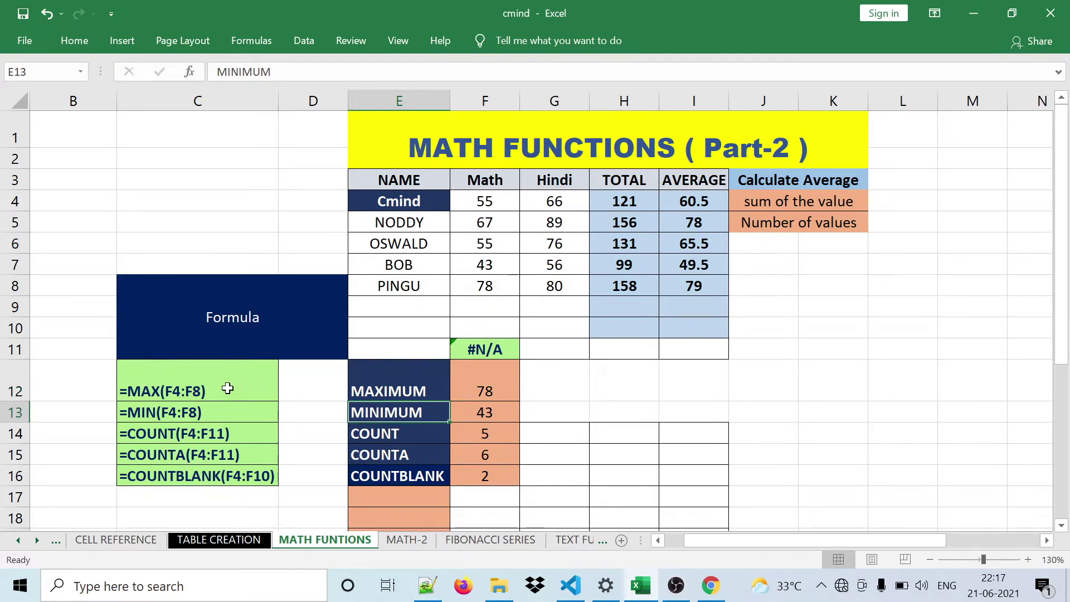
{"action": "left_click", "coordinate": [358, 390]}
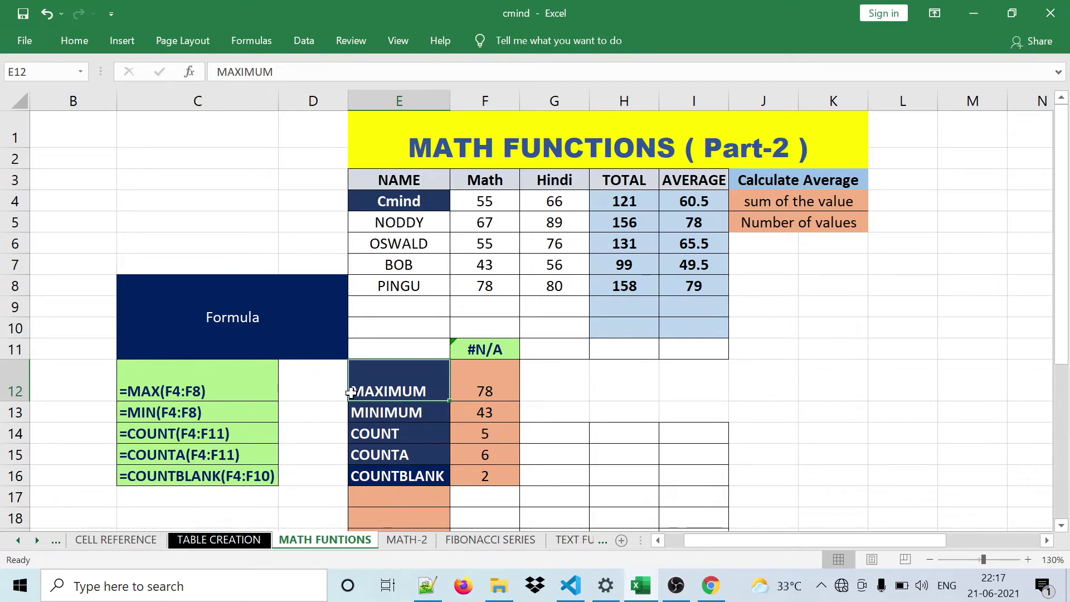
{"action": "left_click", "coordinate": [490, 374]}
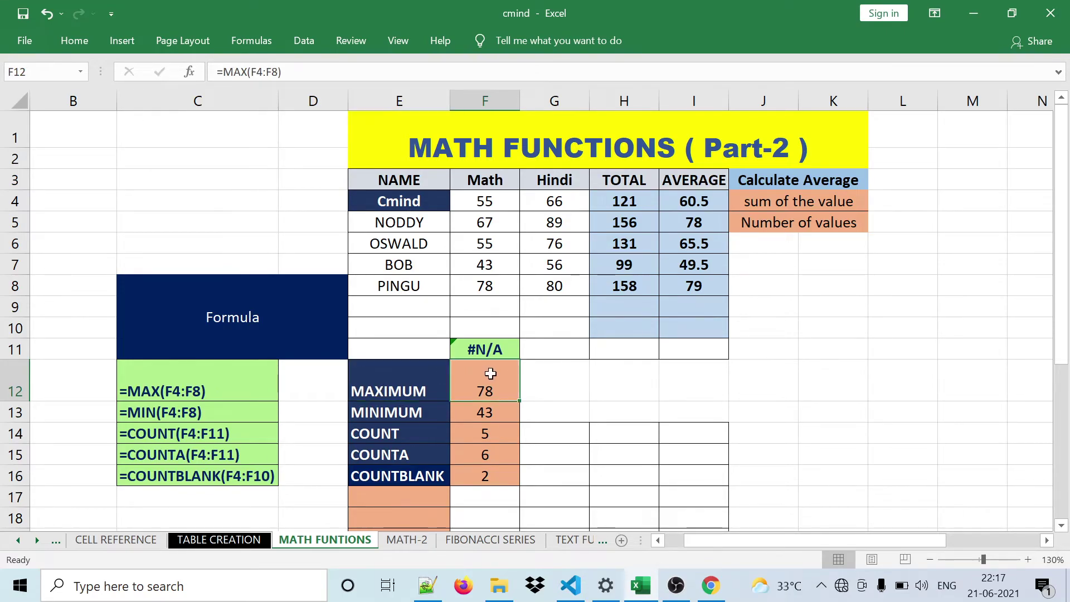
{"action": "left_click", "coordinate": [493, 411]}
{"action": "left_click", "coordinate": [484, 433]}
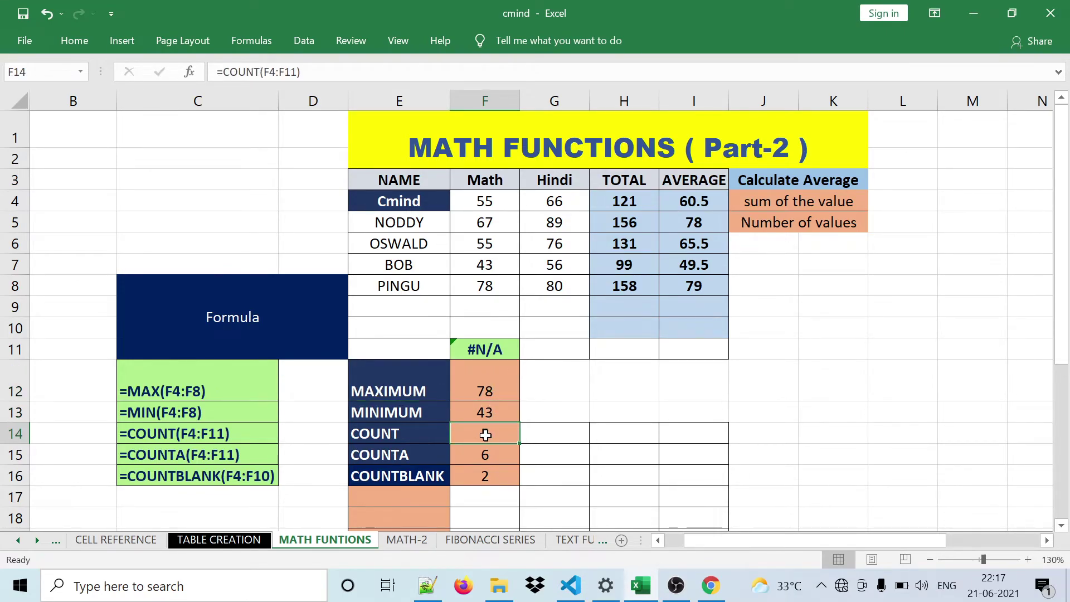
{"action": "left_click", "coordinate": [211, 395]}
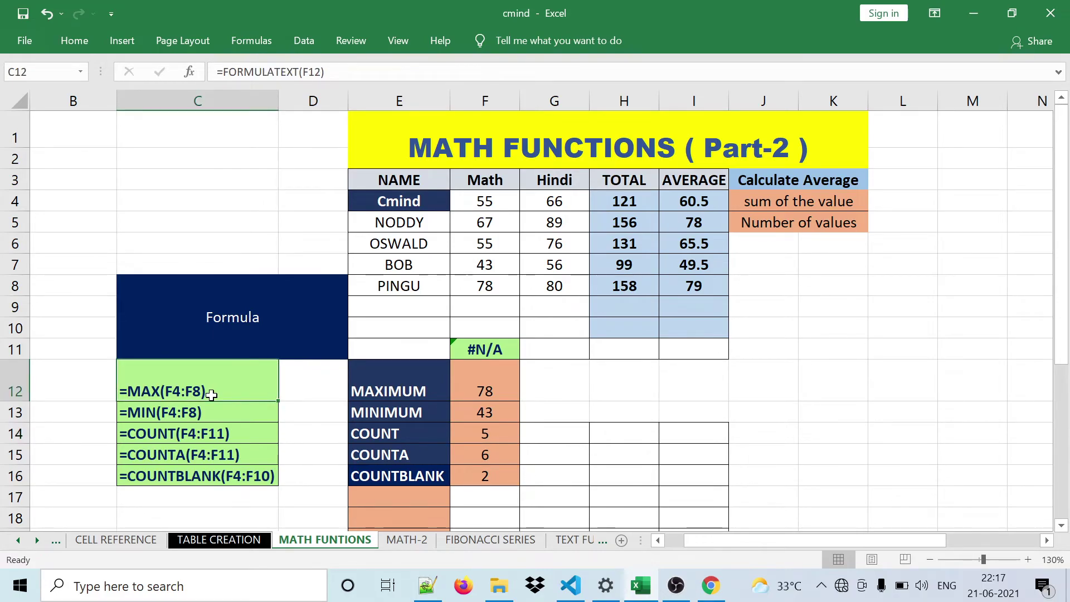
- Clear the formula texts from C12:C16
{"action": "left_click_drag", "start_coordinate": [201, 382], "coordinate": [214, 470]}
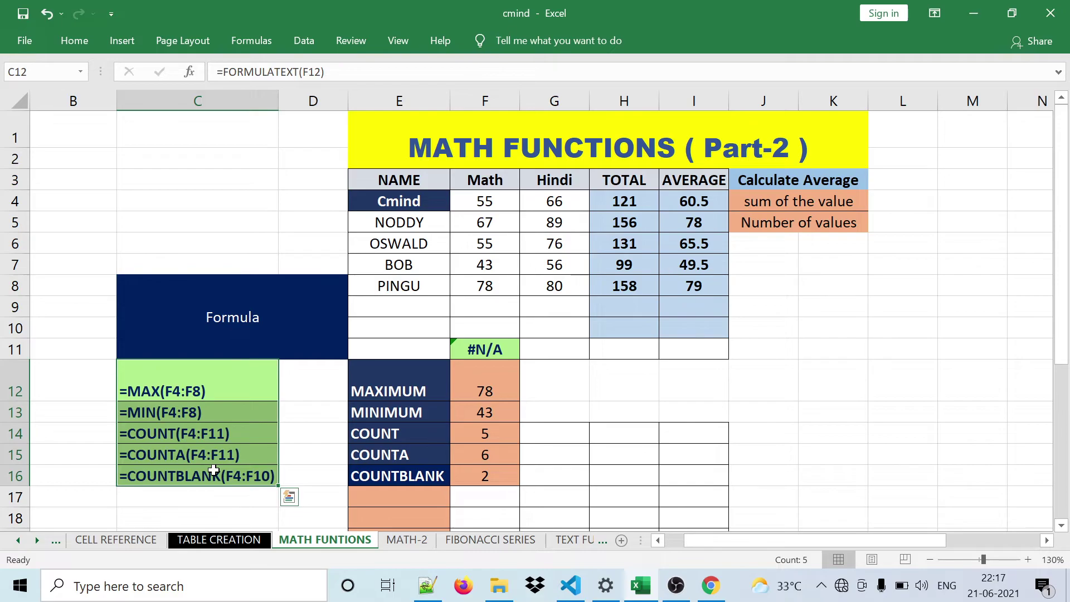
{"action": "key", "text": "Delete"}
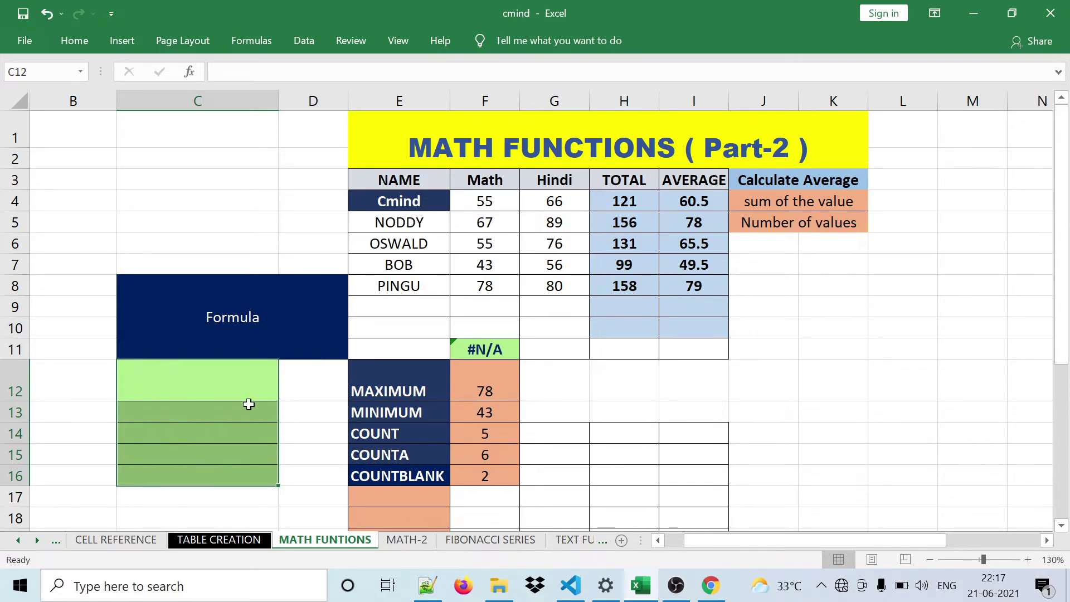
{"action": "left_click", "coordinate": [211, 397]}
{"action": "left_click", "coordinate": [491, 391]}
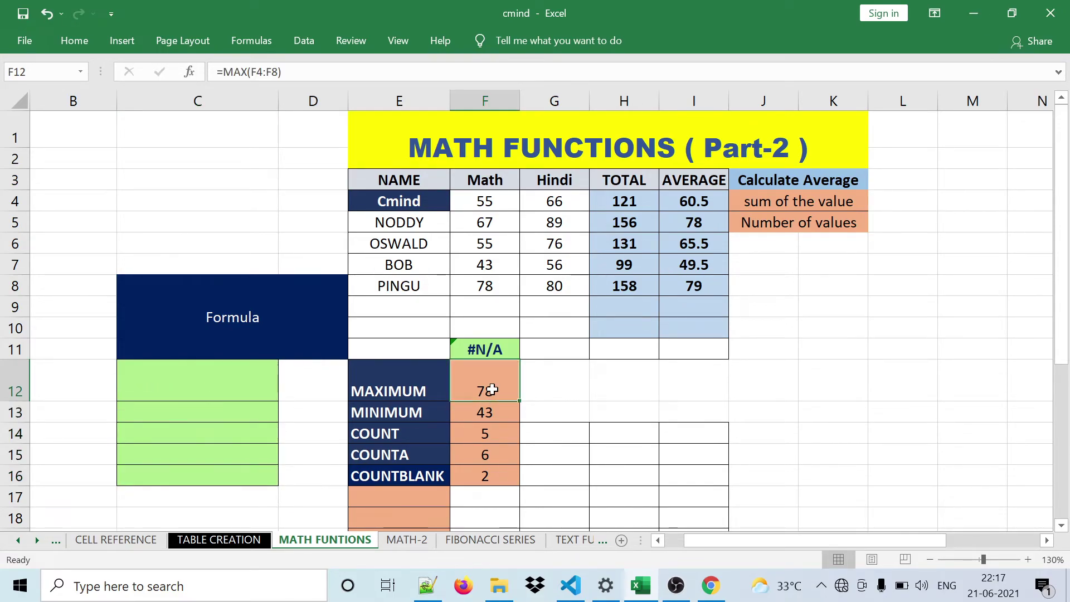
{"action": "left_click", "coordinate": [198, 379]}
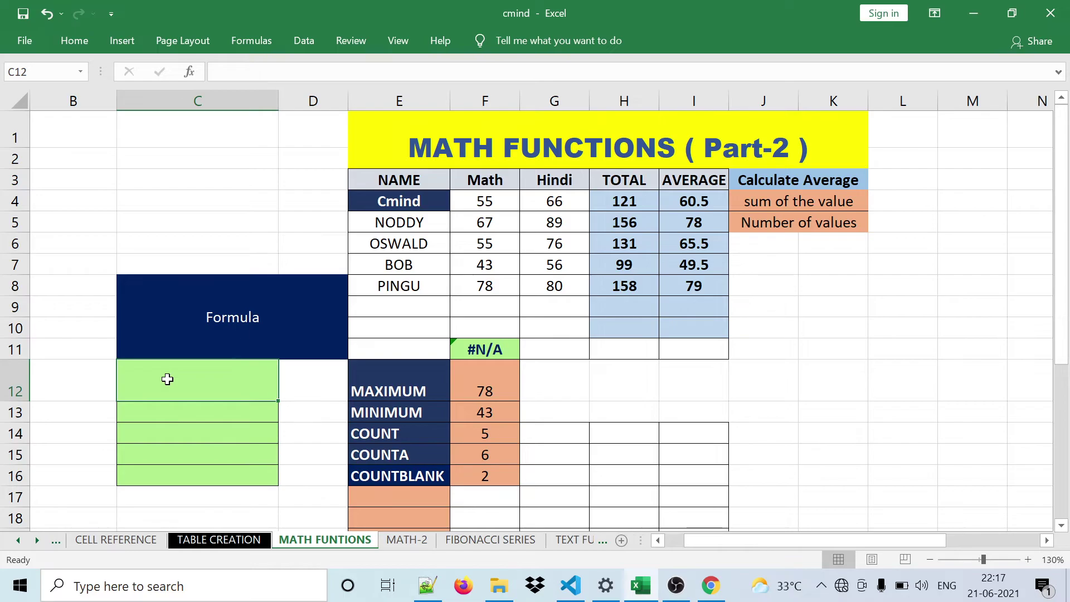
- Enter =FORMULATEXT(F12) in C12 so it displays =MAX(F4:F8)
{"action": "type", "text": "=f"}
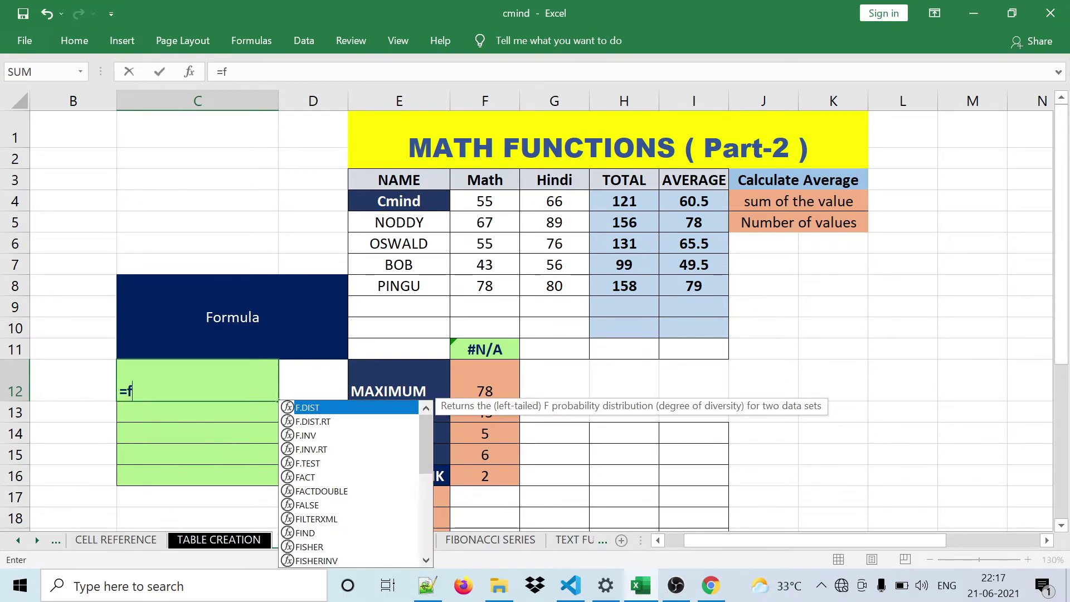
{"action": "type", "text": "o"}
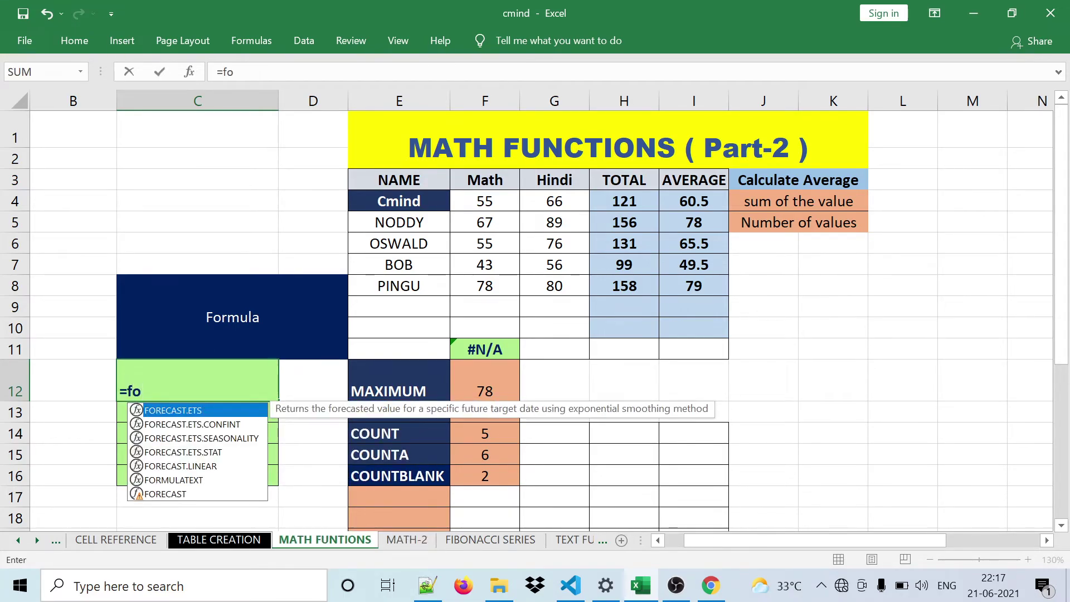
{"action": "type", "text": "rm"}
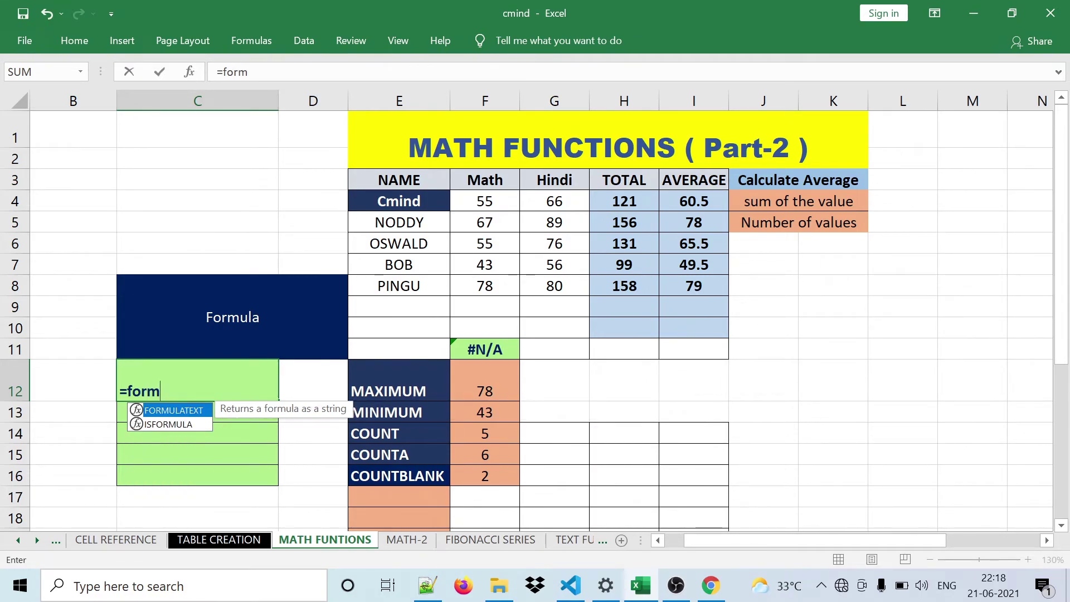
{"action": "double_click", "coordinate": [179, 412]}
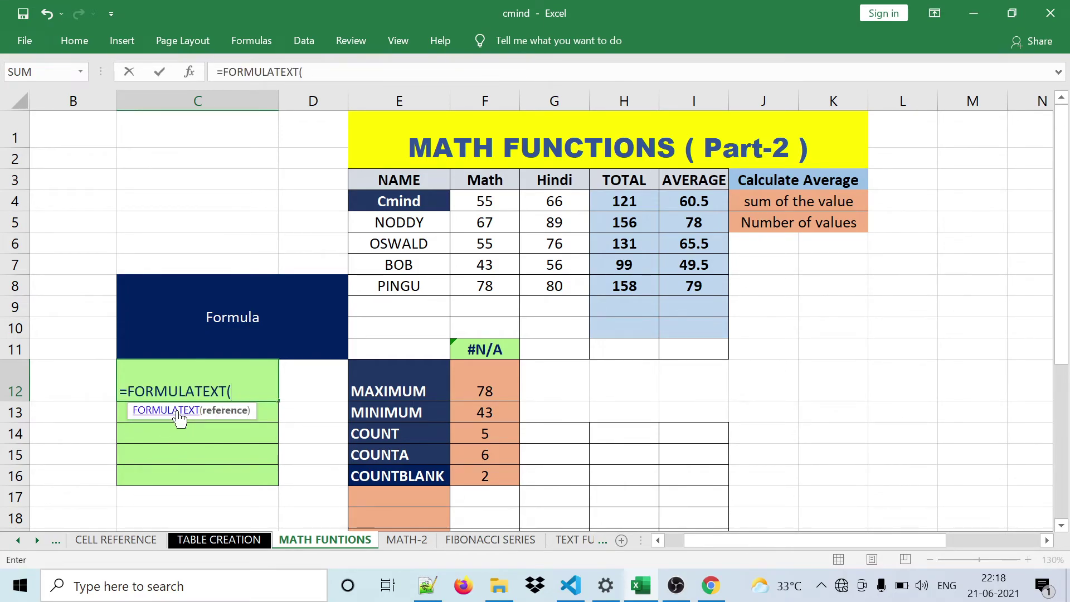
{"action": "left_click", "coordinate": [472, 387]}
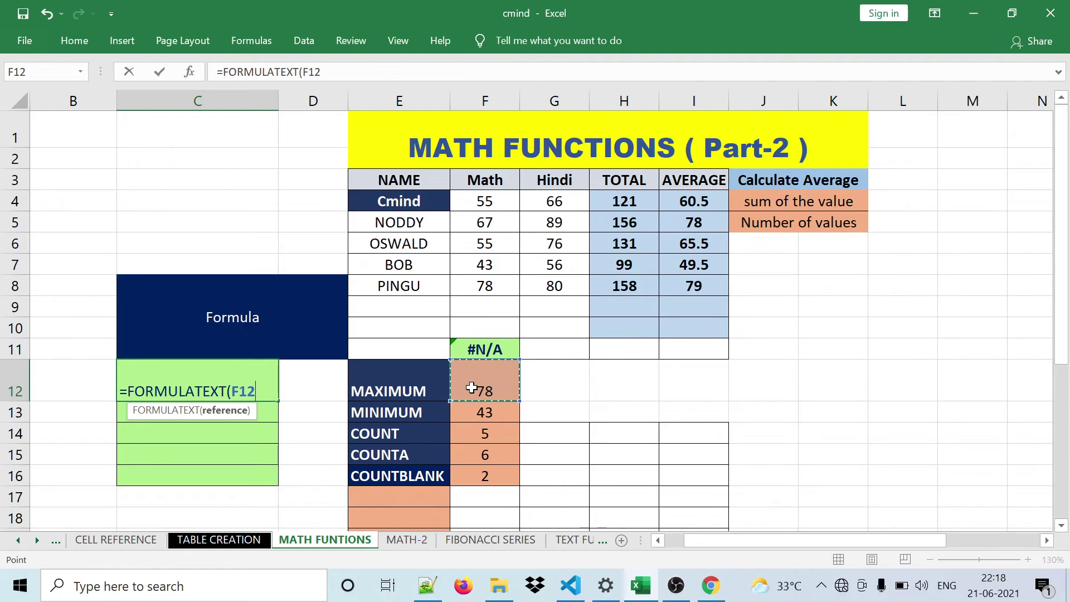
{"action": "type", "text": ")"}
{"action": "key", "text": "Return"}
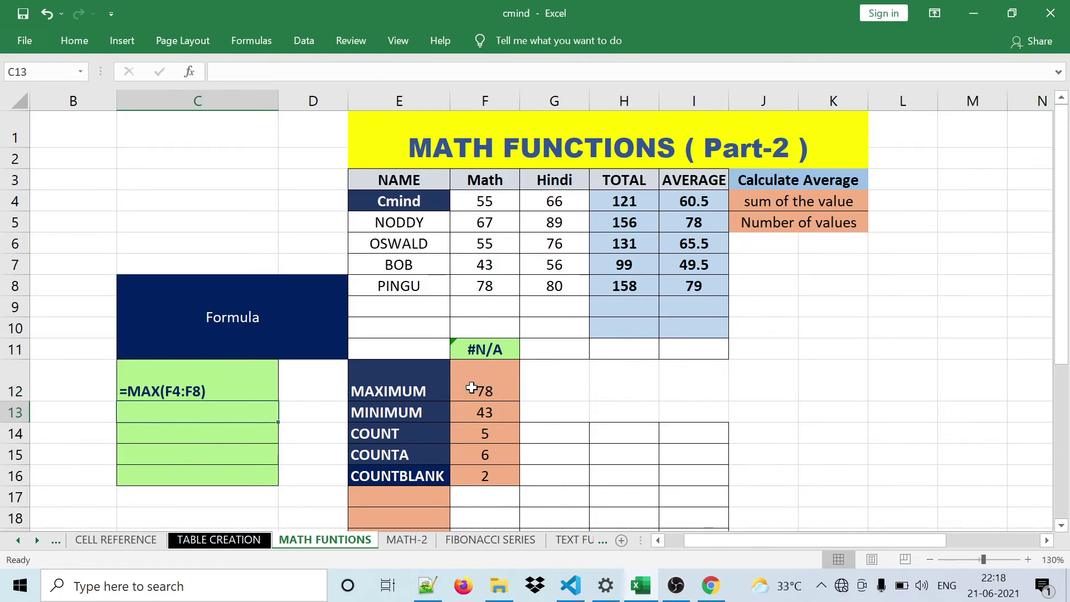
- Fill the FORMULATEXT formula from C12 down through C16
{"action": "left_click", "coordinate": [507, 390]}
{"action": "left_click", "coordinate": [417, 381]}
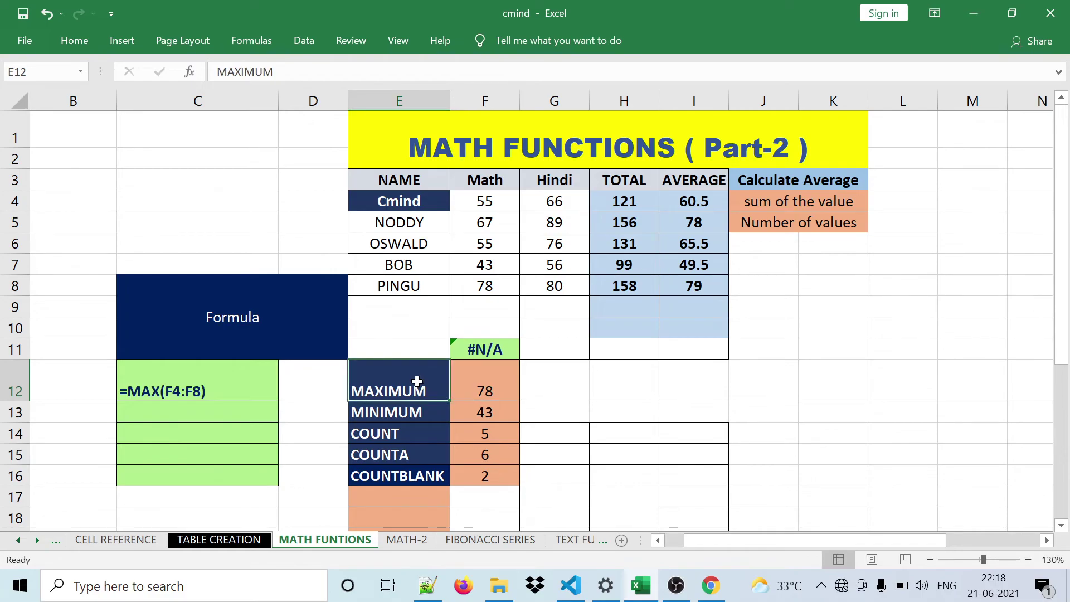
{"action": "left_click", "coordinate": [489, 395]}
{"action": "left_click", "coordinate": [200, 374]}
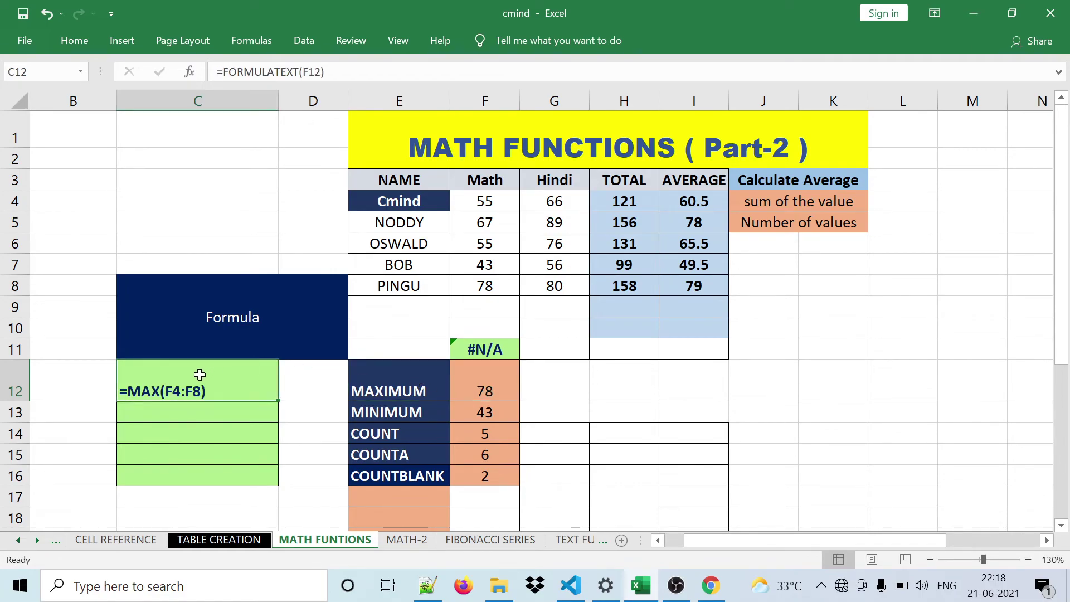
{"action": "left_click_drag", "start_coordinate": [279, 404], "coordinate": [278, 488]}
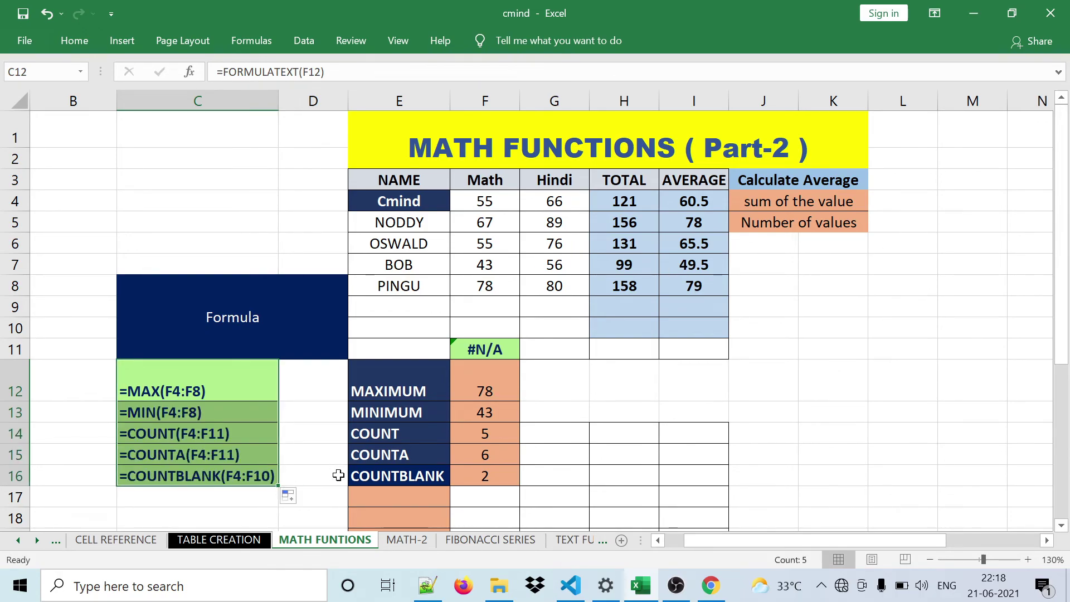
{"action": "left_click", "coordinate": [334, 476]}
- Verify C13:C16 show the MIN, COUNT, COUNTA and COUNTBLANK formulas beside their labels
{"action": "left_click", "coordinate": [412, 413]}
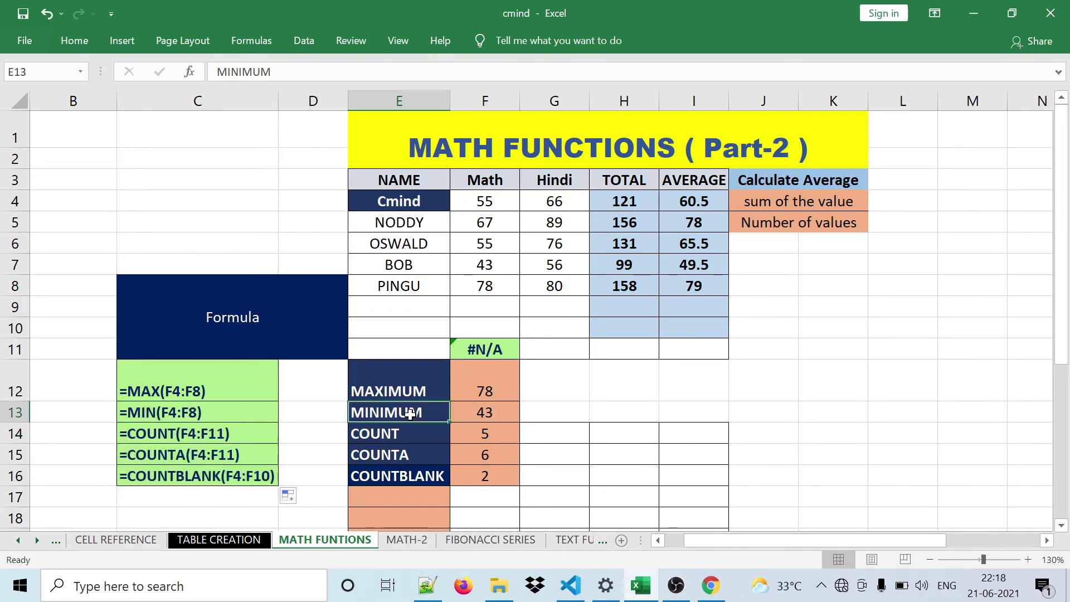
{"action": "left_click", "coordinate": [209, 408]}
{"action": "left_click", "coordinate": [384, 438]}
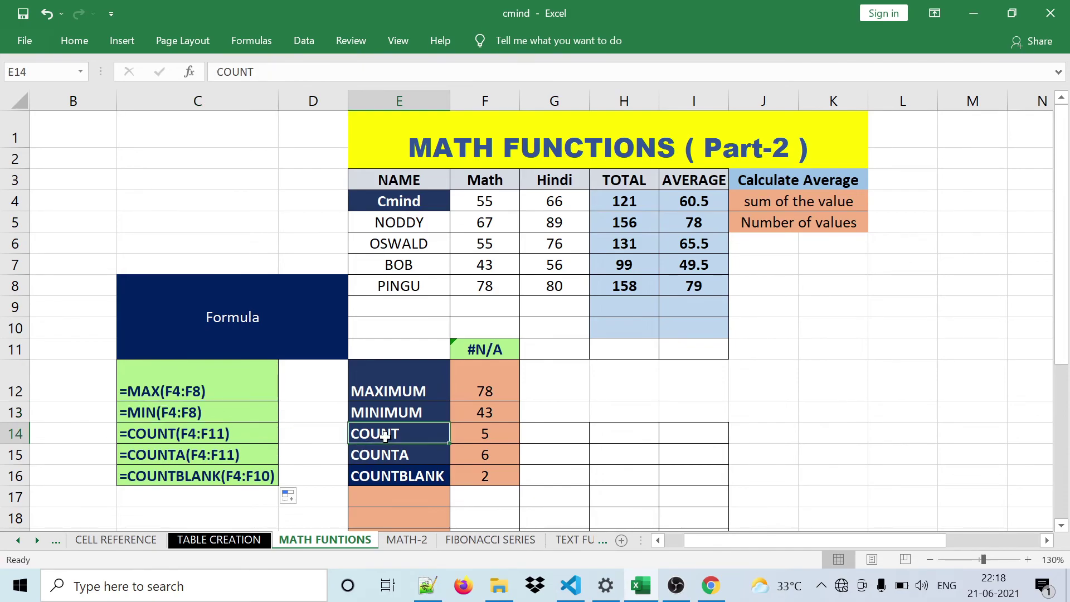
{"action": "left_click", "coordinate": [214, 440]}
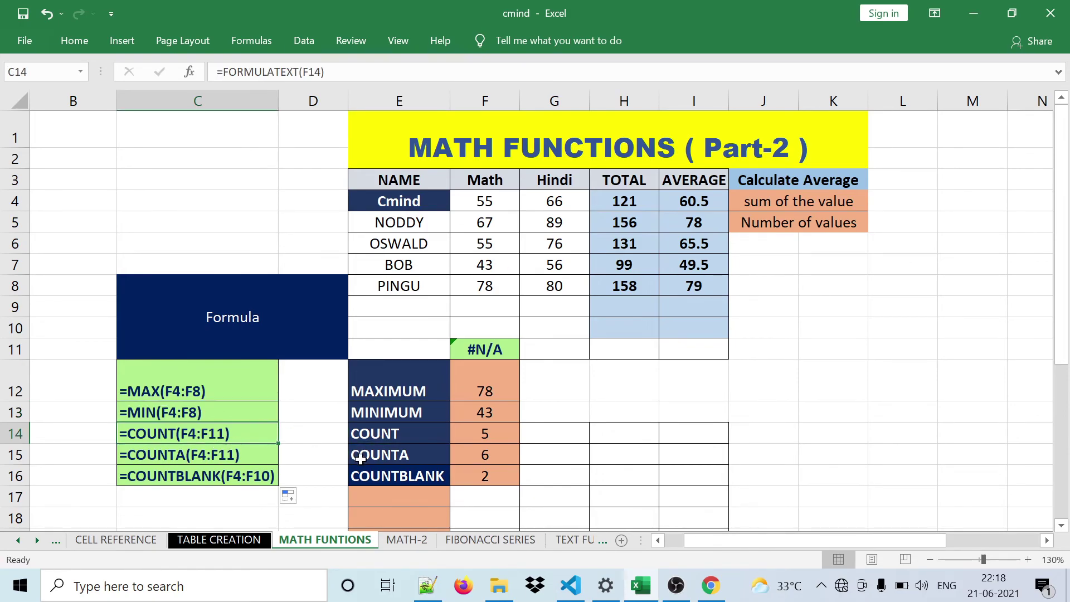
{"action": "left_click", "coordinate": [360, 458]}
{"action": "left_click", "coordinate": [228, 456]}
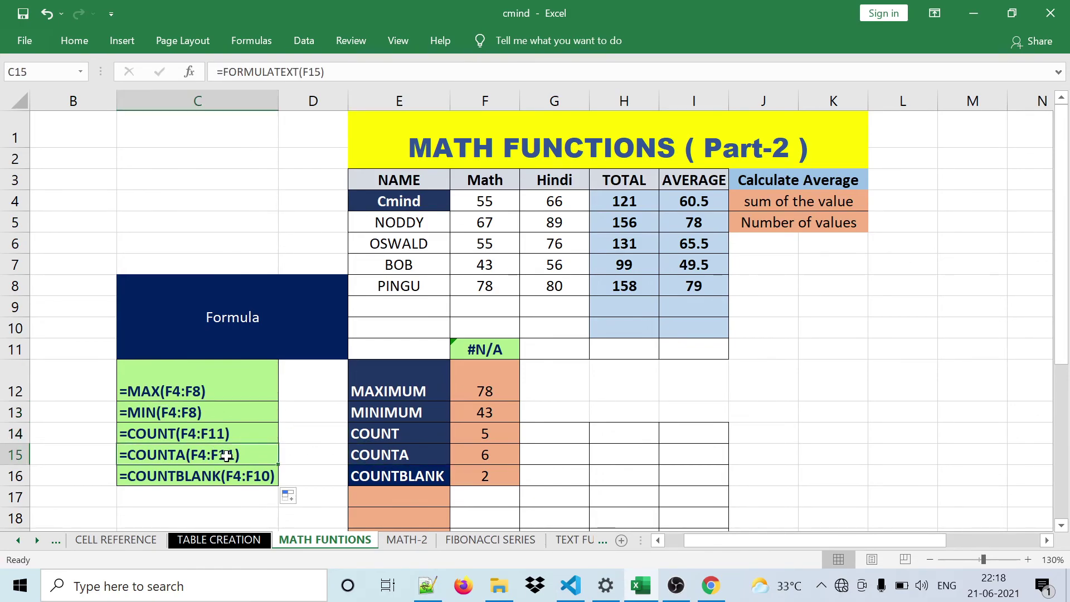
{"action": "left_click", "coordinate": [383, 481]}
{"action": "left_click", "coordinate": [228, 479]}
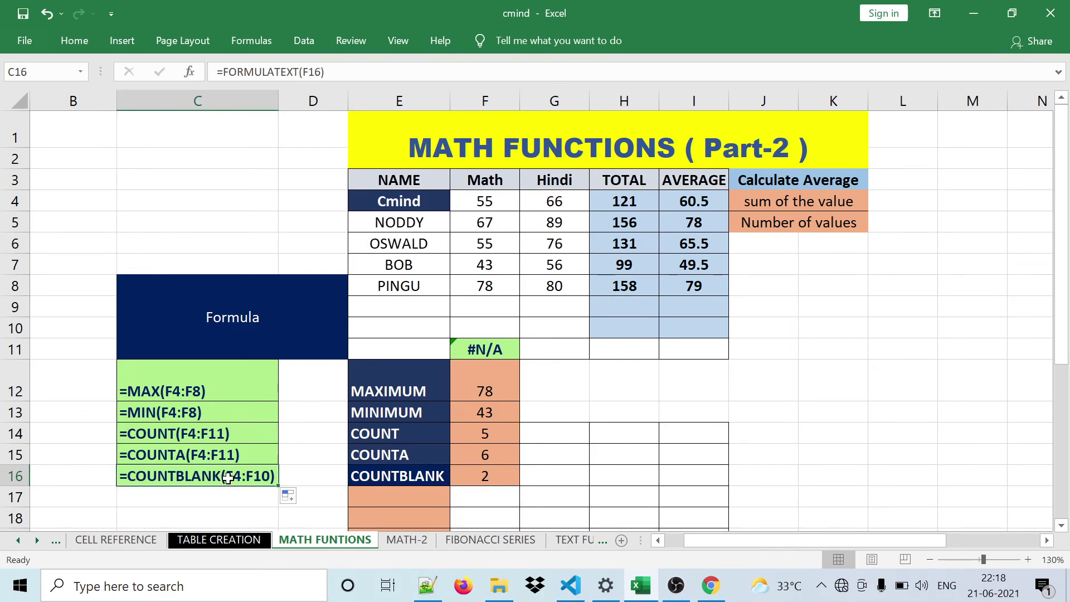